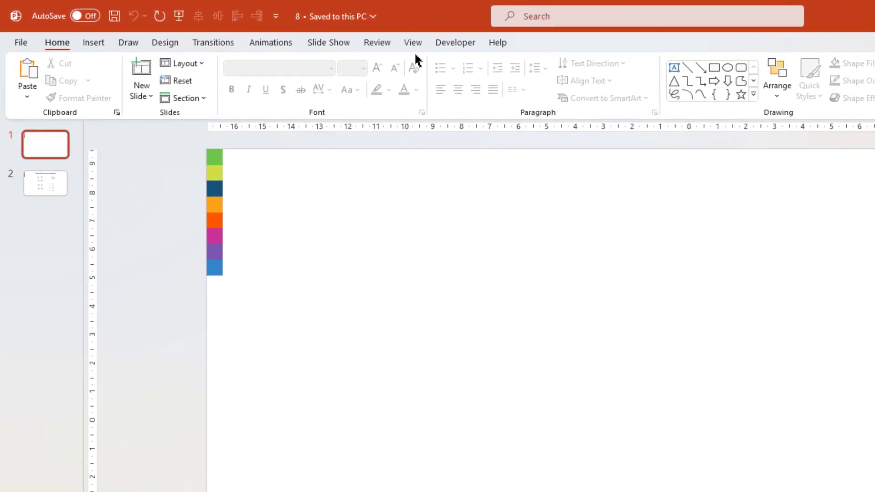
Draw a 14.82 cm blue circle centred on the first slide.
{"action": "left_click", "coordinate": [282, 29]}
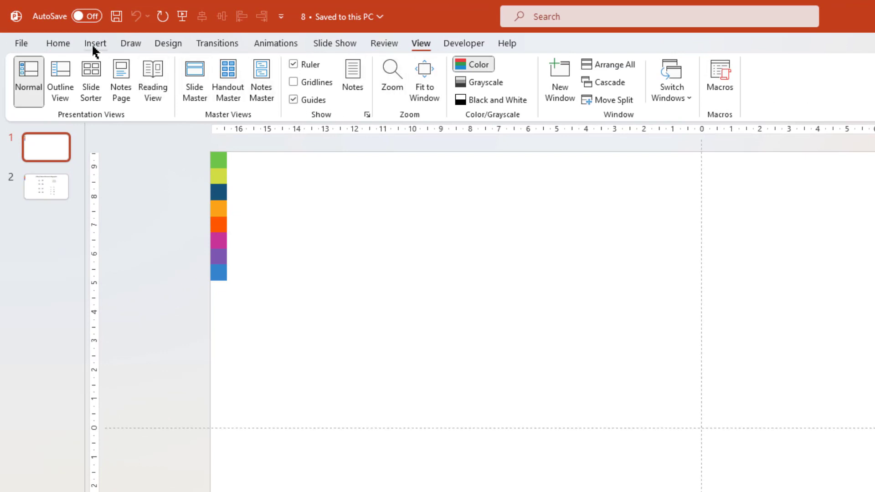
{"action": "left_click", "coordinate": [93, 43]}
{"action": "left_click", "coordinate": [270, 103]}
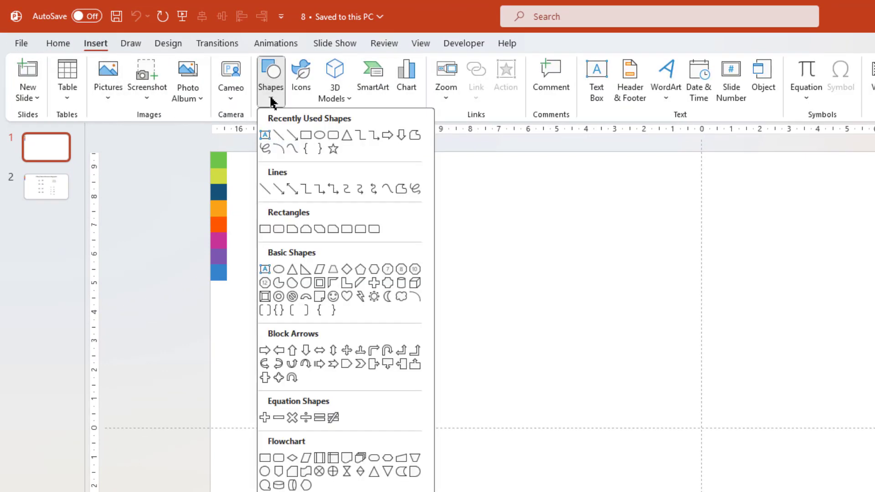
{"action": "left_click", "coordinate": [322, 137]}
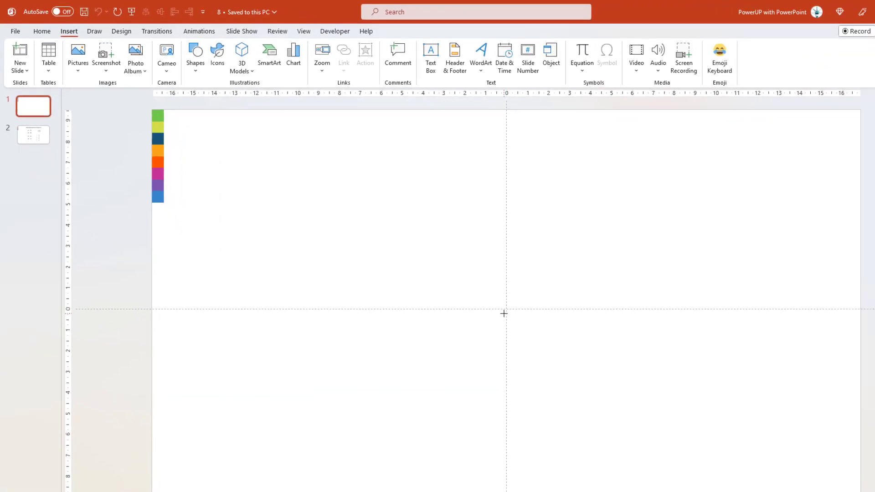
{"action": "left_click_drag", "start_coordinate": [481, 297], "coordinate": [611, 369]}
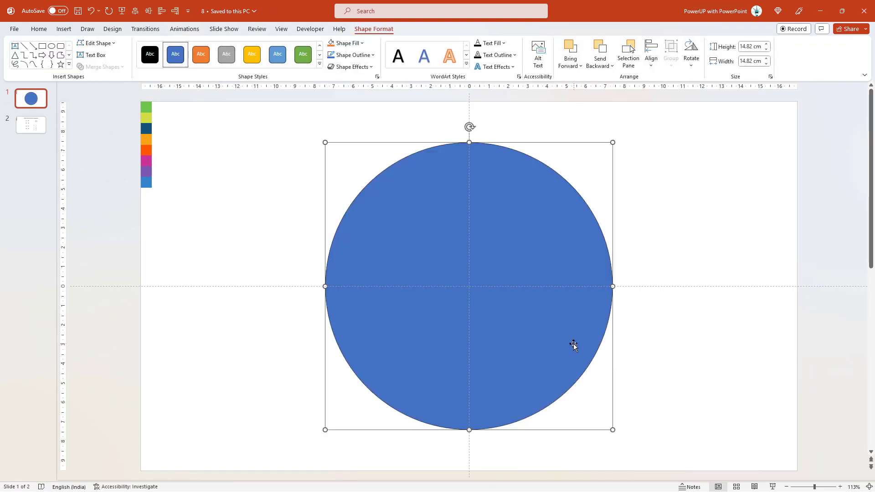
{"action": "left_click", "coordinate": [256, 231]}
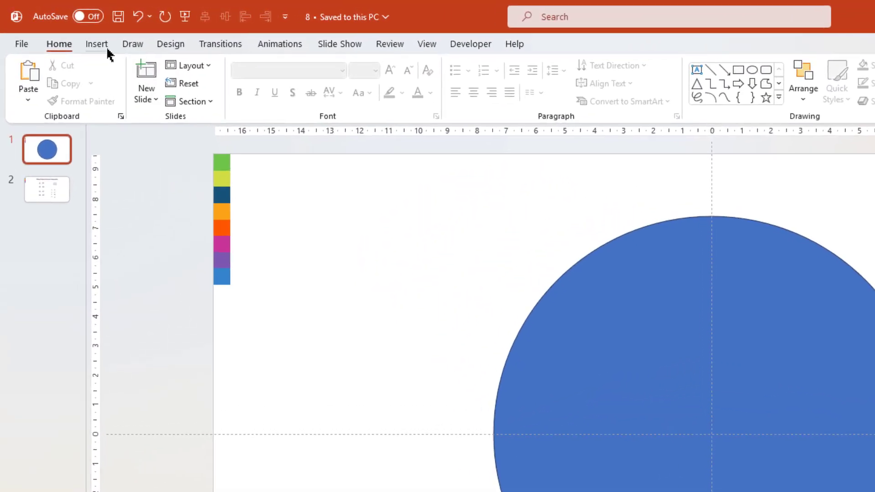
{"action": "left_click", "coordinate": [97, 43]}
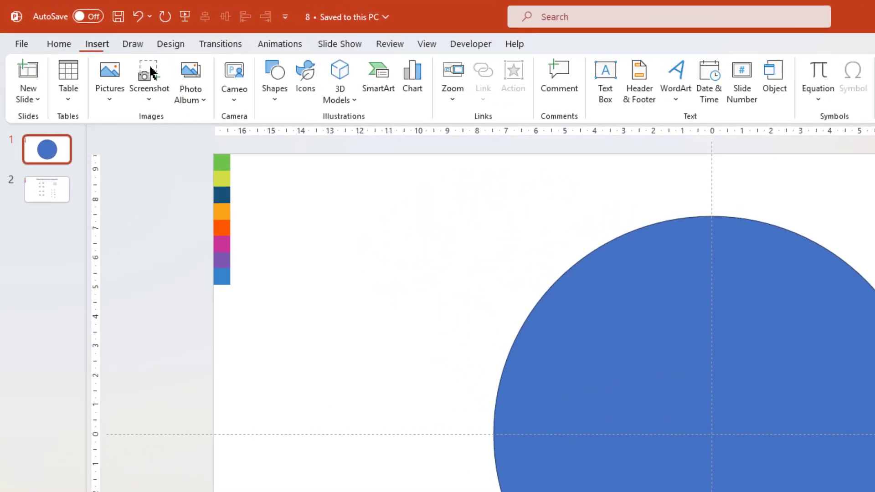
Draw a thin tall orange bar and centre it horizontally and vertically on the slide.
{"action": "left_click", "coordinate": [274, 93]}
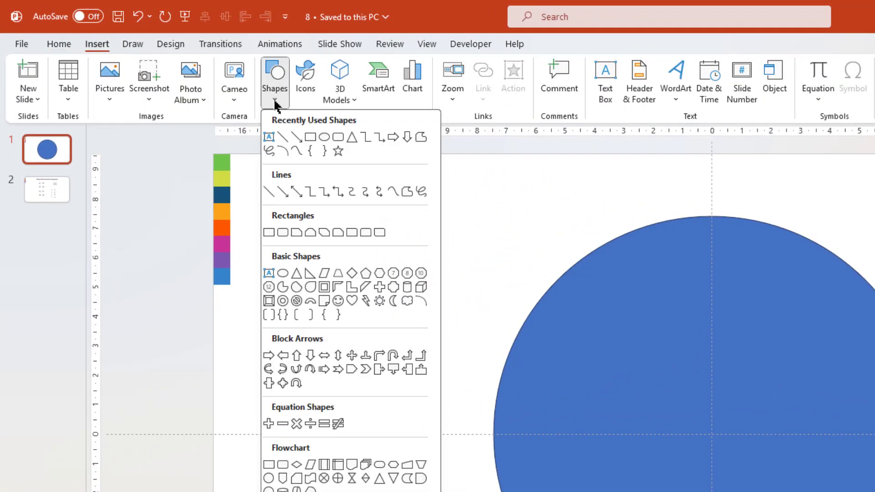
{"action": "left_click", "coordinate": [310, 137]}
{"action": "left_click_drag", "start_coordinate": [420, 123], "coordinate": [425, 433]}
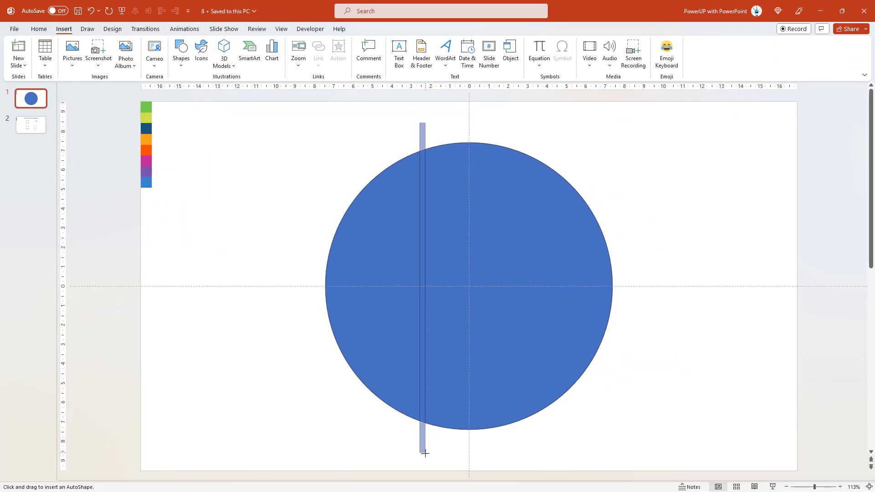
{"action": "left_click_drag", "start_coordinate": [425, 456], "coordinate": [425, 457]}
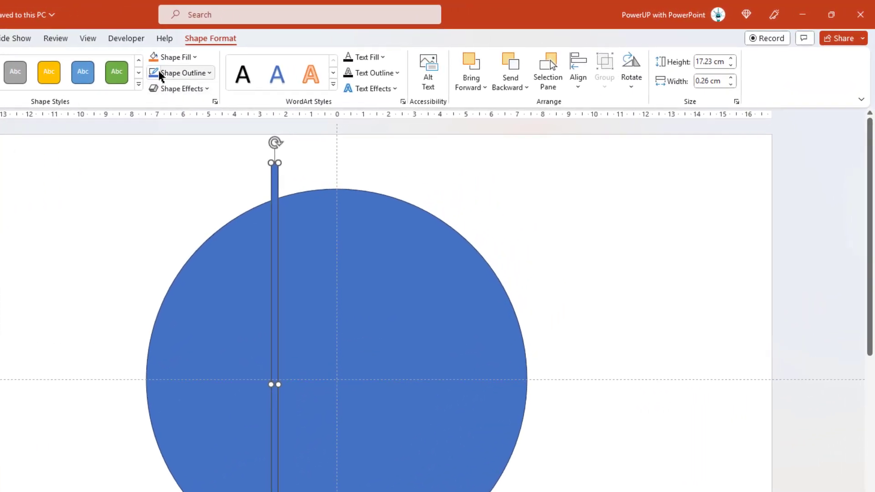
{"action": "left_click", "coordinate": [154, 57]}
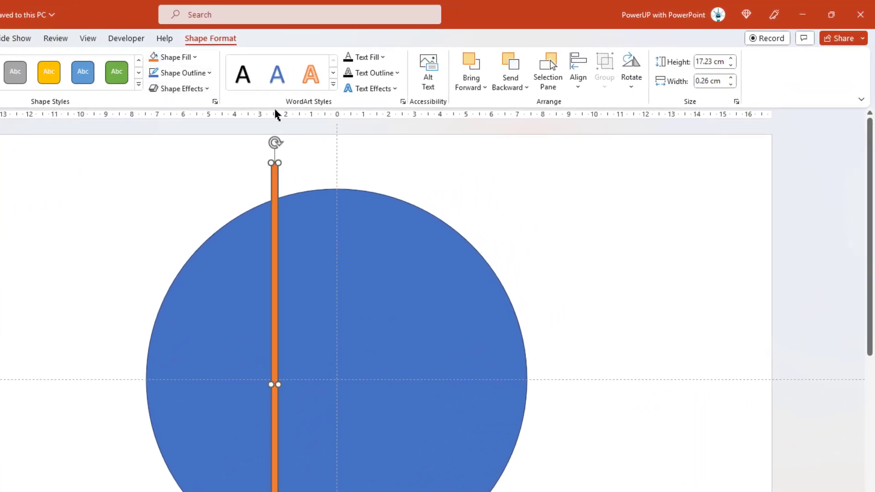
{"action": "left_click", "coordinate": [570, 88]}
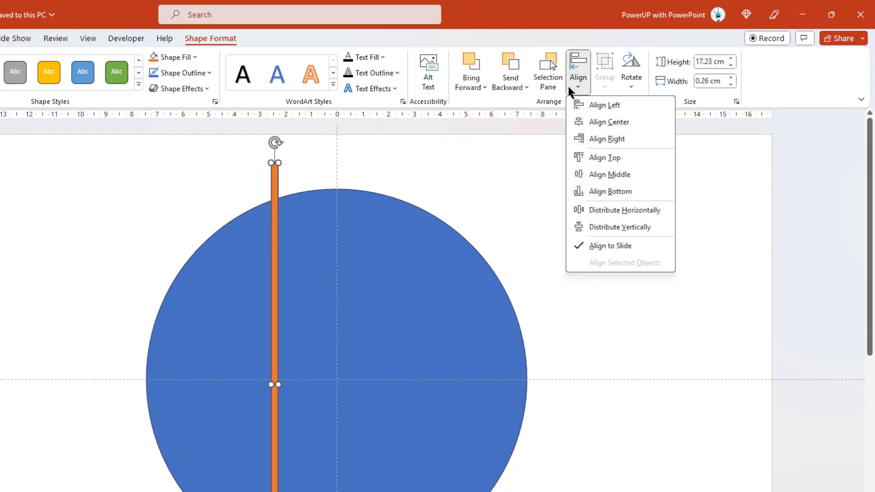
{"action": "left_click", "coordinate": [590, 122]}
{"action": "left_click", "coordinate": [578, 87]}
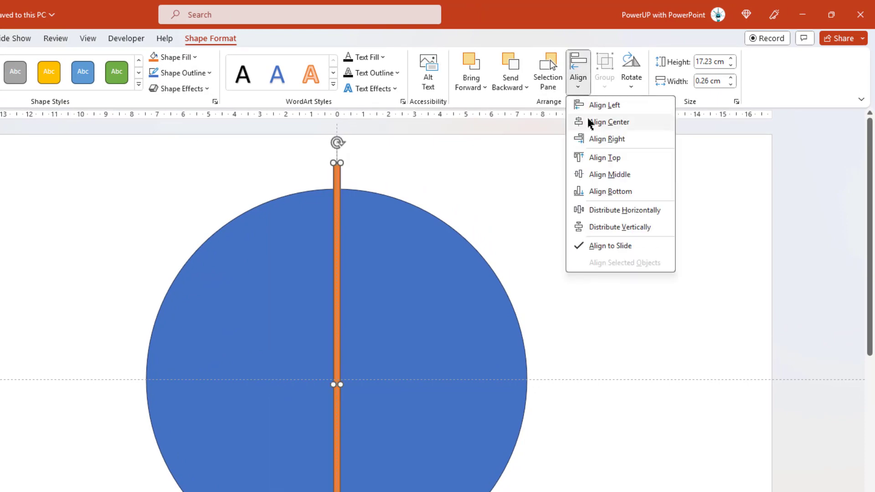
{"action": "left_click", "coordinate": [593, 175]}
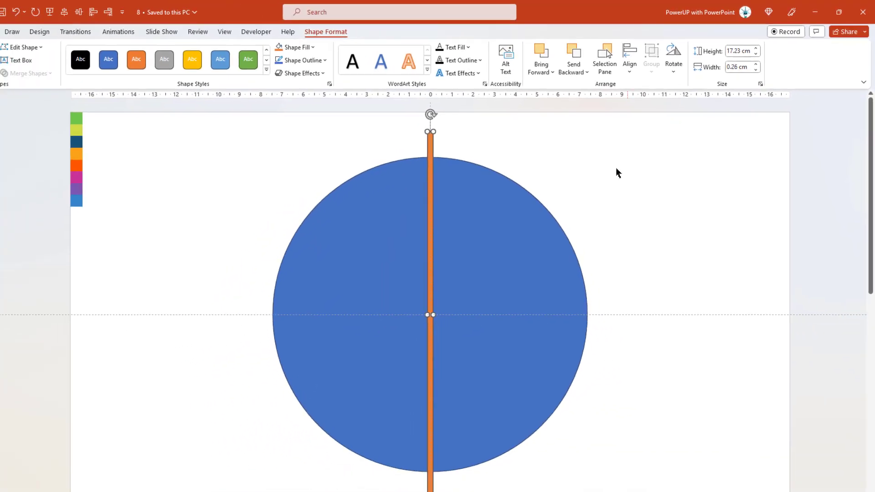
Duplicate the orange bar and align the copy to centre and middle over the original.
{"action": "key", "text": "ctrl+d"}
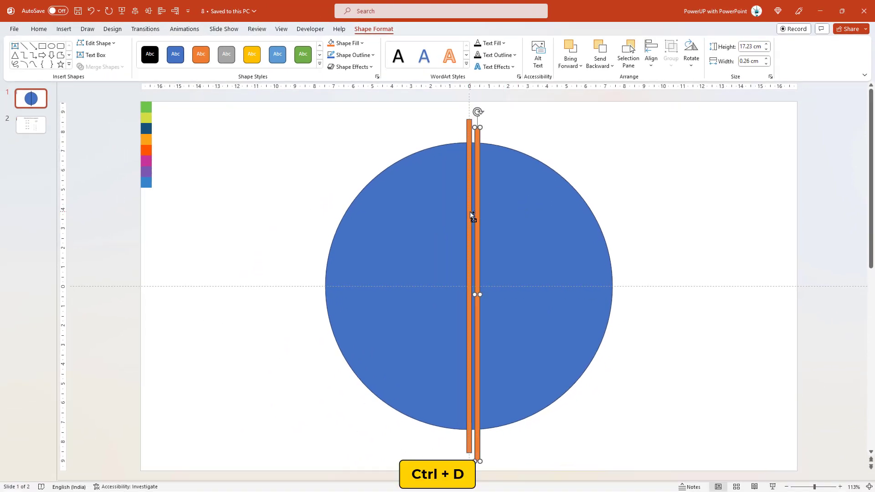
{"action": "left_click_drag", "start_coordinate": [478, 210], "coordinate": [514, 209]}
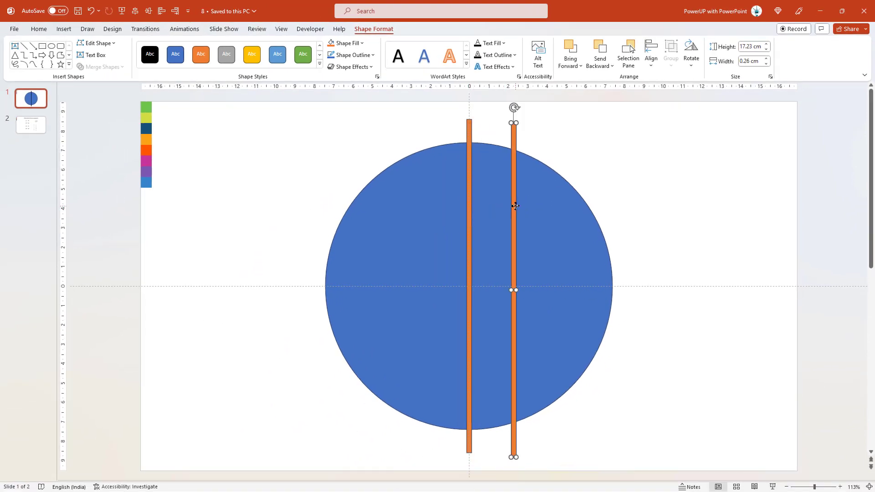
{"action": "left_click", "coordinate": [621, 59]}
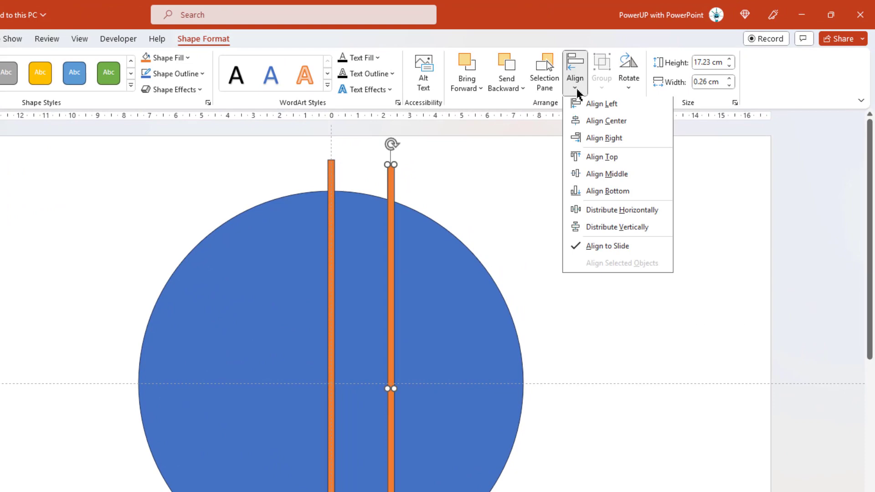
{"action": "left_click", "coordinate": [592, 124]}
{"action": "left_click", "coordinate": [575, 89]}
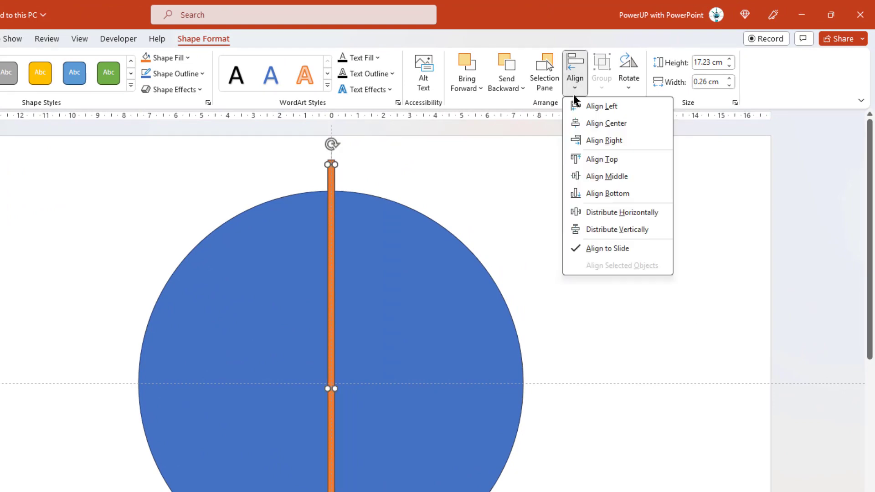
{"action": "left_click", "coordinate": [582, 177]}
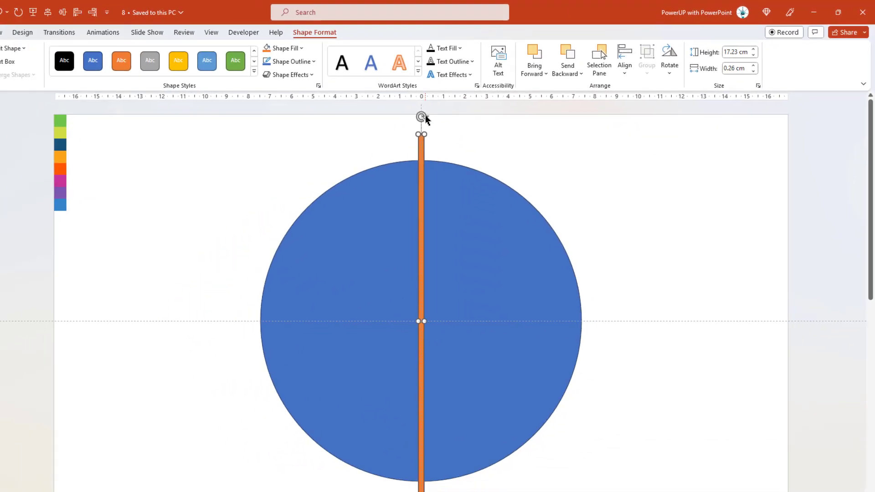
Rotate the bar copies to 45°, 90° and 135°, then select the circle and all bars.
{"action": "mouse_move", "coordinate": [469, 101]}
{"action": "left_mouse_down"}
{"action": "mouse_move", "coordinate": [546, 116]}
{"action": "mouse_move", "coordinate": [603, 164]}
{"action": "left_mouse_up"}
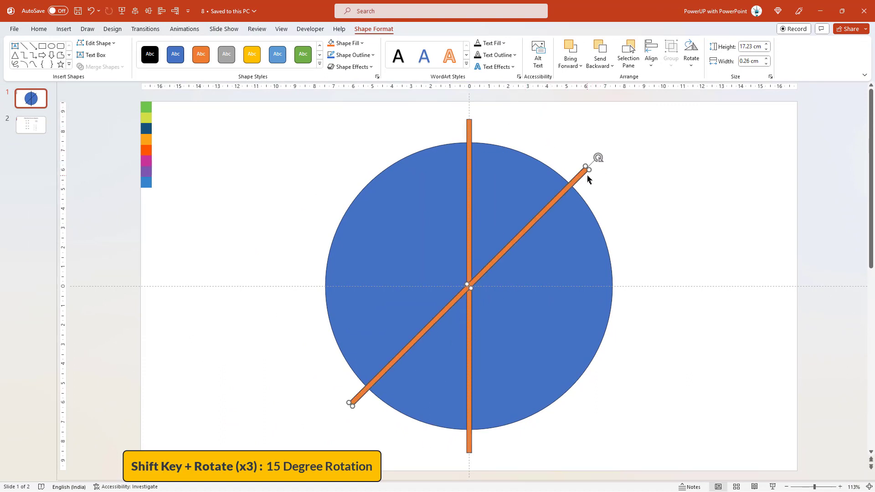
{"action": "left_click_drag", "start_coordinate": [601, 157], "coordinate": [641, 205]}
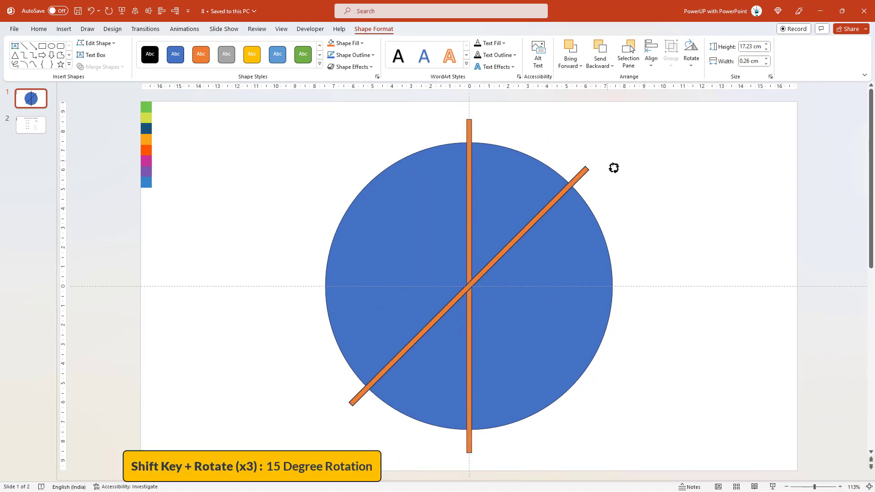
{"action": "left_click_drag", "start_coordinate": [654, 237], "coordinate": [656, 252]}
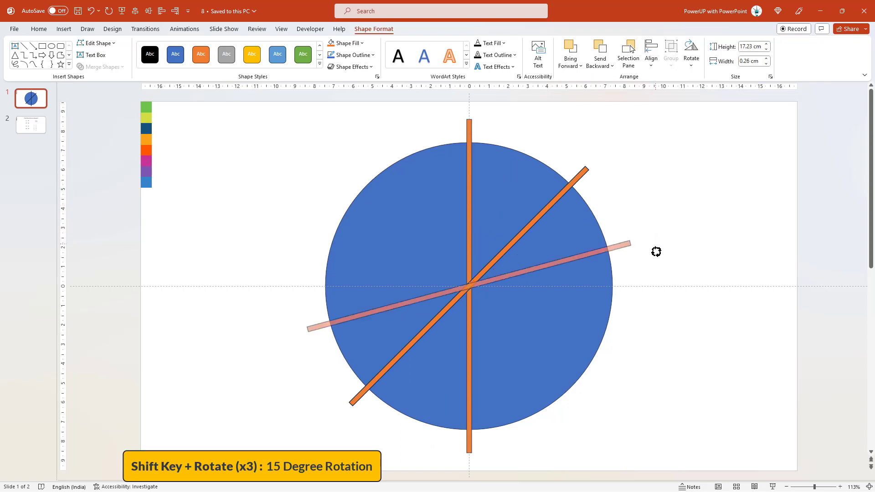
{"action": "left_click_drag", "start_coordinate": [665, 293], "coordinate": [608, 376]}
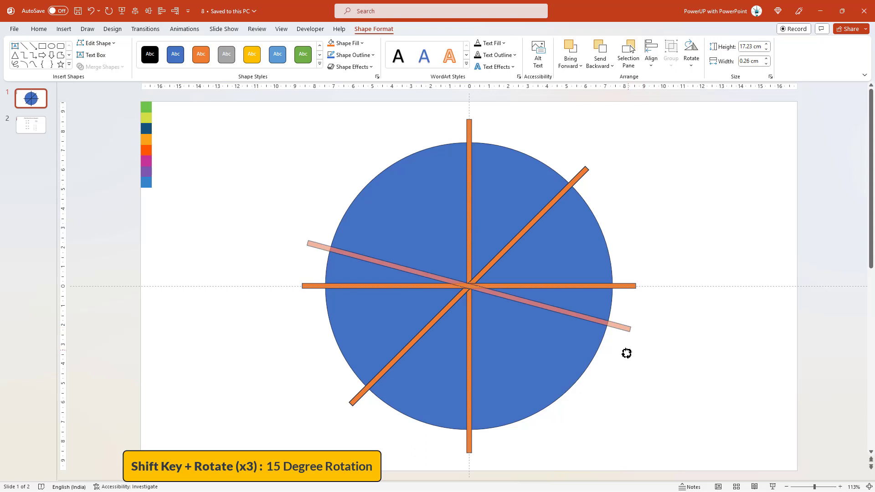
{"action": "left_click_drag", "start_coordinate": [593, 392], "coordinate": [588, 411]}
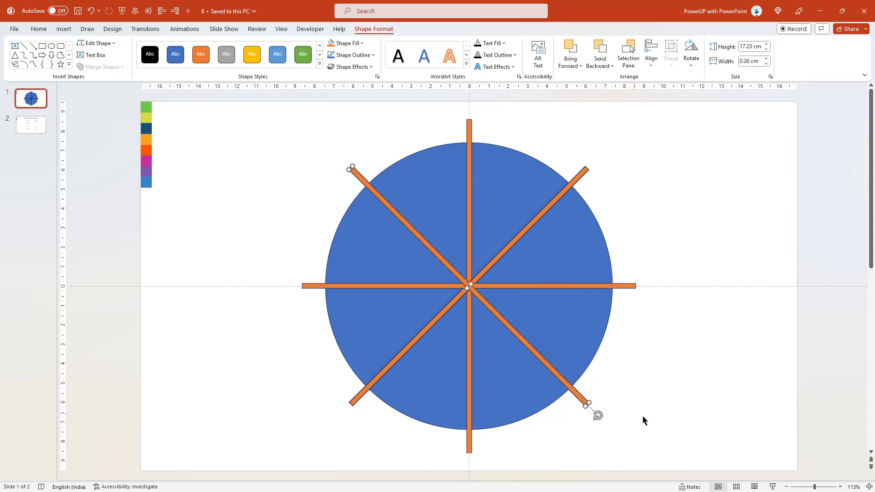
{"action": "left_click", "coordinate": [653, 420]}
{"action": "left_click_drag", "start_coordinate": [686, 469], "coordinate": [254, 100]}
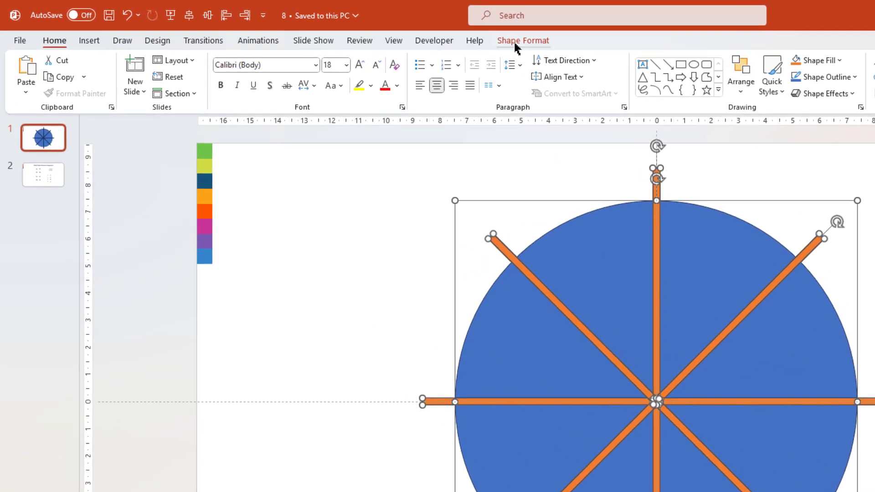
Apply Merge Shapes > Fragment to the circle and crossing bars.
{"action": "left_click", "coordinate": [516, 41]}
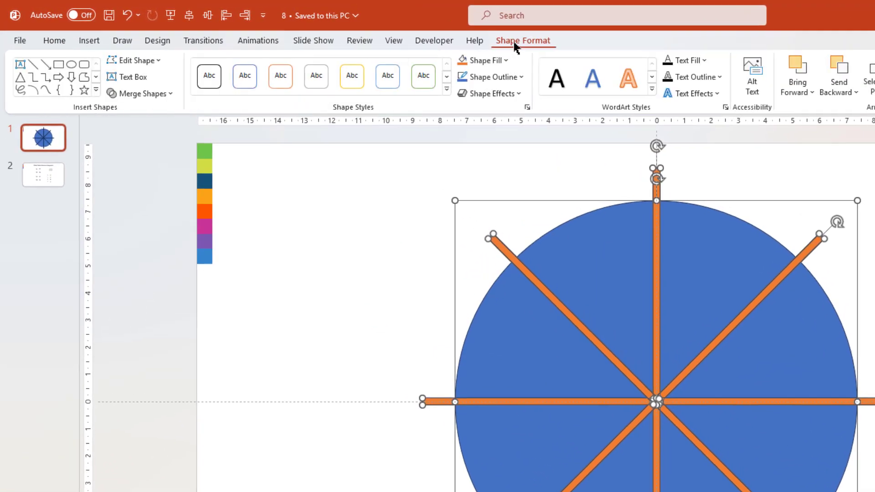
{"action": "left_click", "coordinate": [171, 94]}
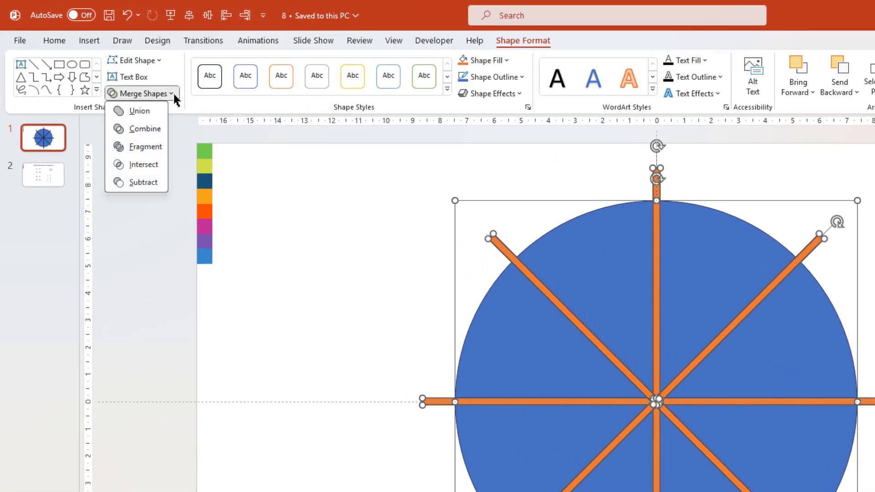
{"action": "left_click", "coordinate": [155, 150]}
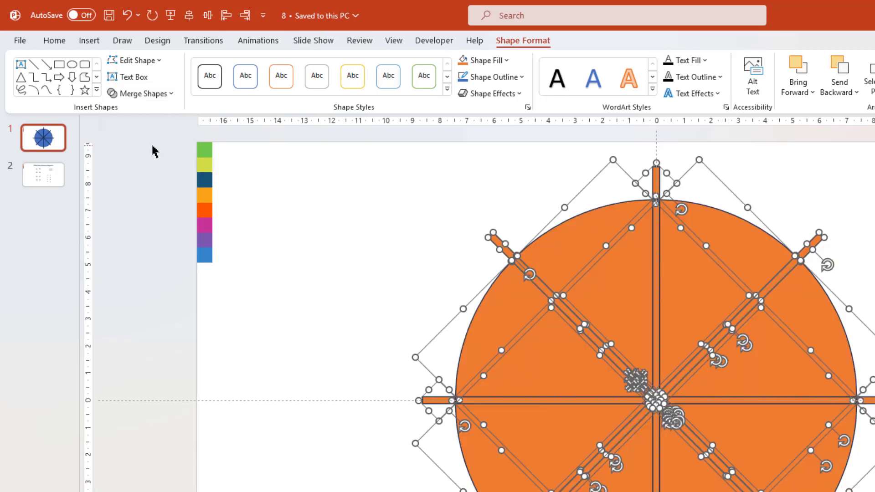
{"action": "left_click", "coordinate": [244, 180]}
Select all eight wedge-shaped pieces around the circle together.
{"action": "left_click", "coordinate": [360, 231]}
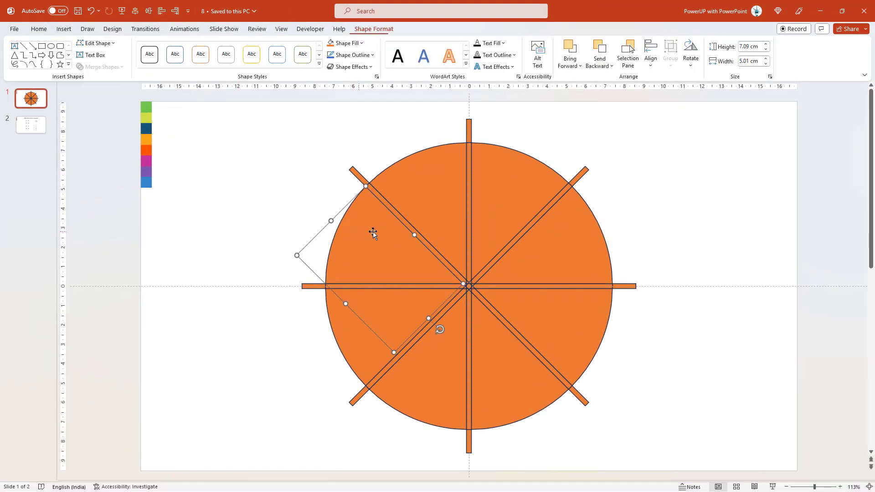
{"action": "left_click", "coordinate": [426, 180], "text": "shift"}
{"action": "left_click", "coordinate": [527, 169], "text": "shift"}
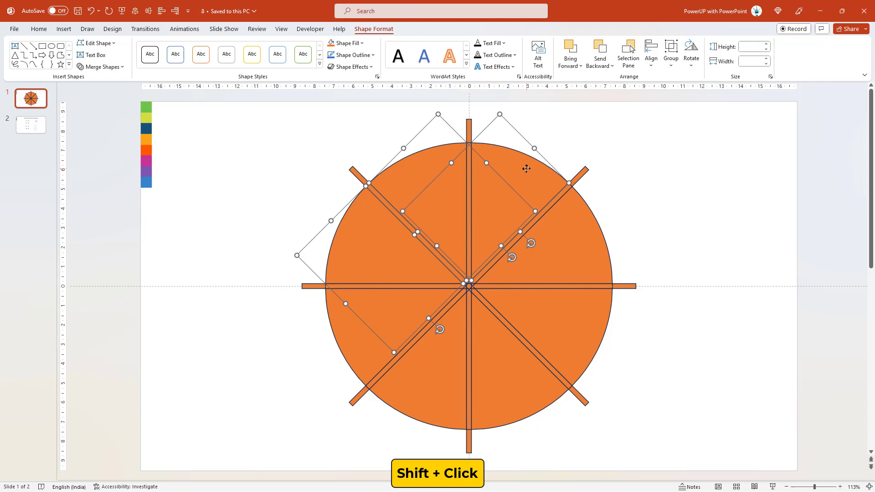
{"action": "left_click", "coordinate": [576, 255], "text": "shift"}
{"action": "left_click", "coordinate": [579, 341], "text": "shift"}
{"action": "left_click", "coordinate": [508, 391], "text": "shift"}
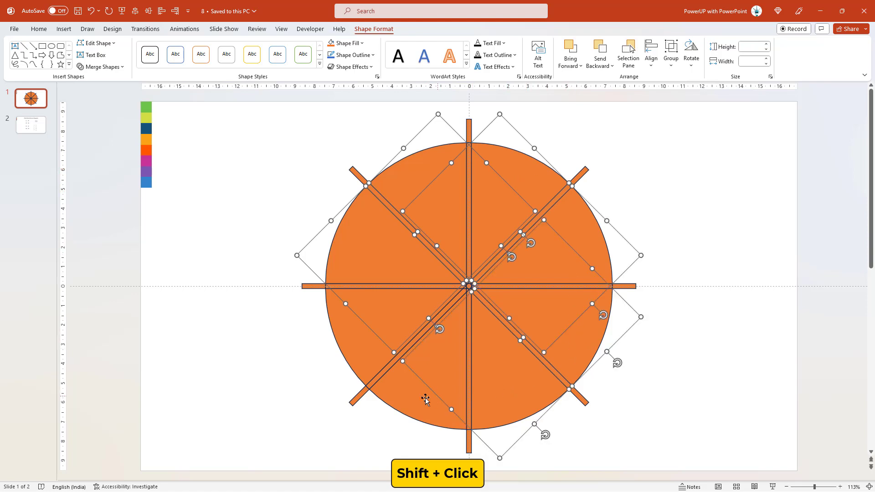
{"action": "left_click", "coordinate": [410, 402], "text": "shift"}
{"action": "left_click", "coordinate": [353, 358], "text": "shift"}
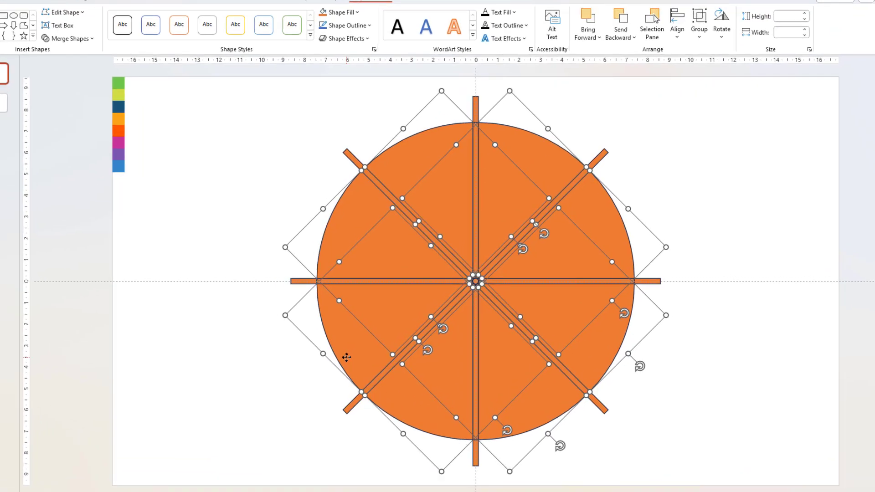
Cut the eight wedges and delete all leftover bar fragments from the slide.
{"action": "right_click", "coordinate": [352, 355]}
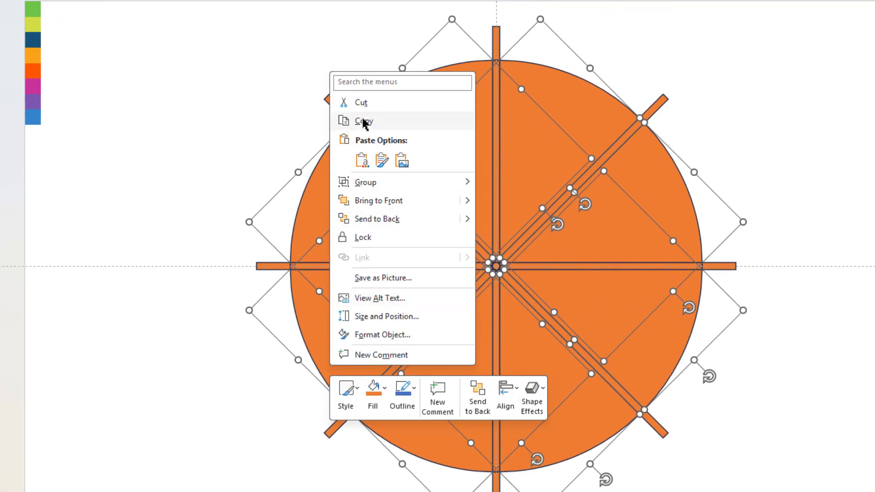
{"action": "left_click", "coordinate": [360, 108]}
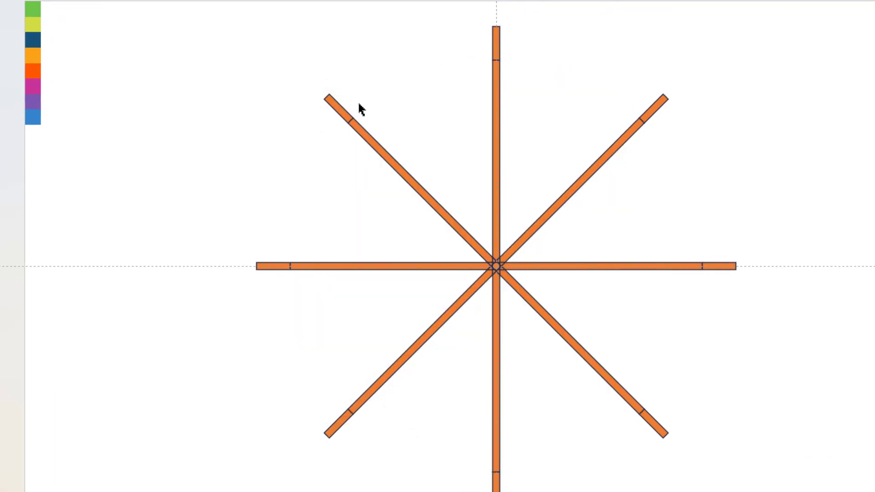
{"action": "mouse_move", "coordinate": [146, 17]}
{"action": "left_mouse_down"}
{"action": "mouse_move", "coordinate": [807, 491]}
{"action": "mouse_move", "coordinate": [754, 488]}
{"action": "left_mouse_up"}
{"action": "key", "text": "Delete"}
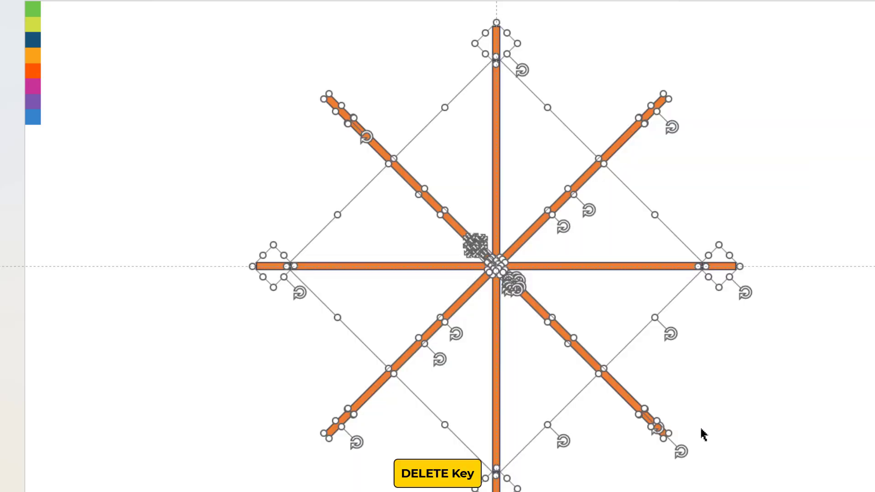
{"action": "right_click", "coordinate": [395, 92]}
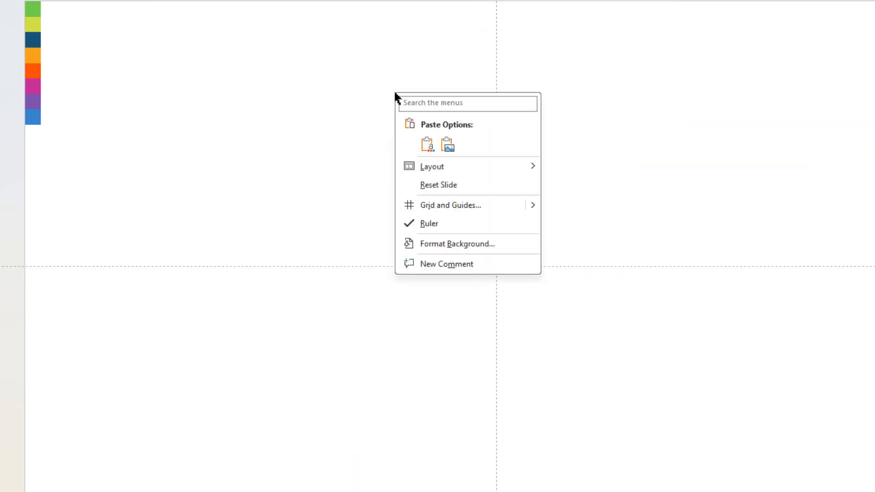
Paste the eight wedges back and set their fill transparency to 48%.
{"action": "left_click", "coordinate": [426, 145]}
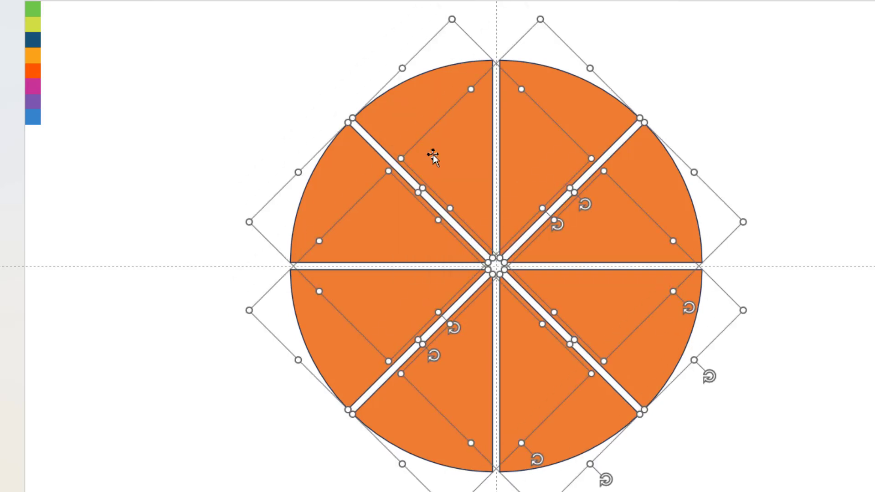
{"action": "right_click", "coordinate": [531, 396]}
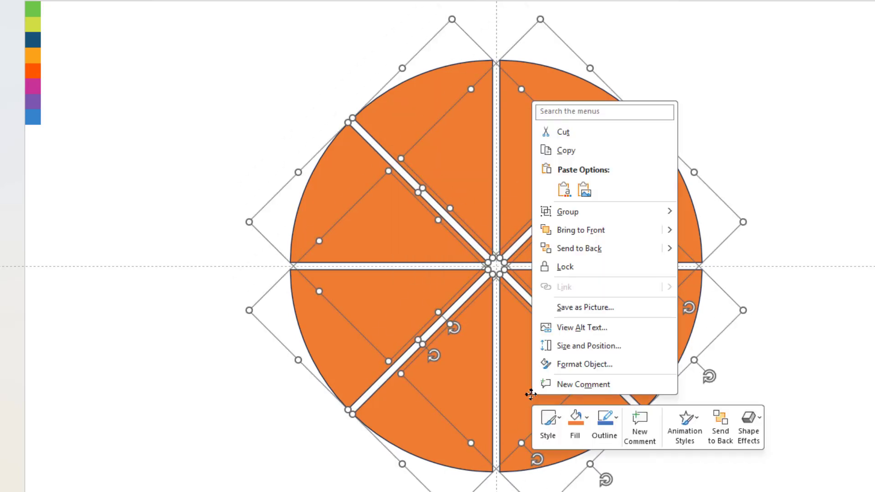
{"action": "left_click", "coordinate": [594, 370]}
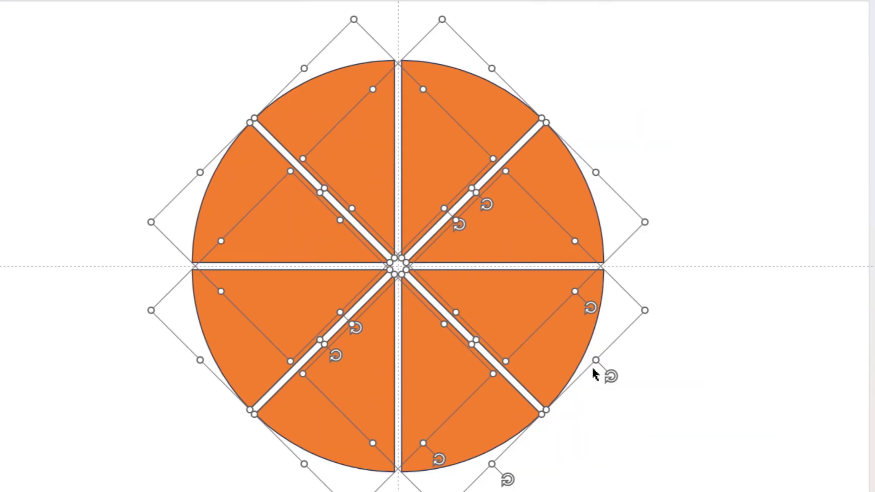
{"action": "left_click", "coordinate": [725, 88]}
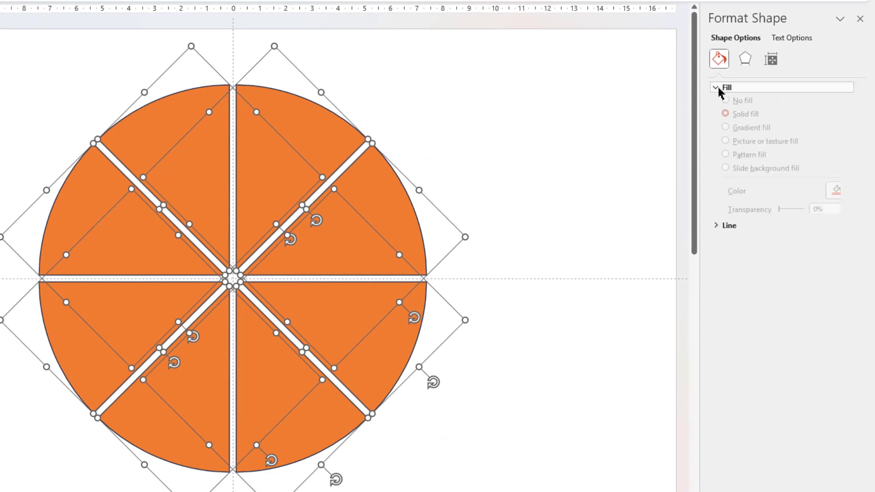
{"action": "left_click_drag", "start_coordinate": [780, 218], "coordinate": [794, 218]}
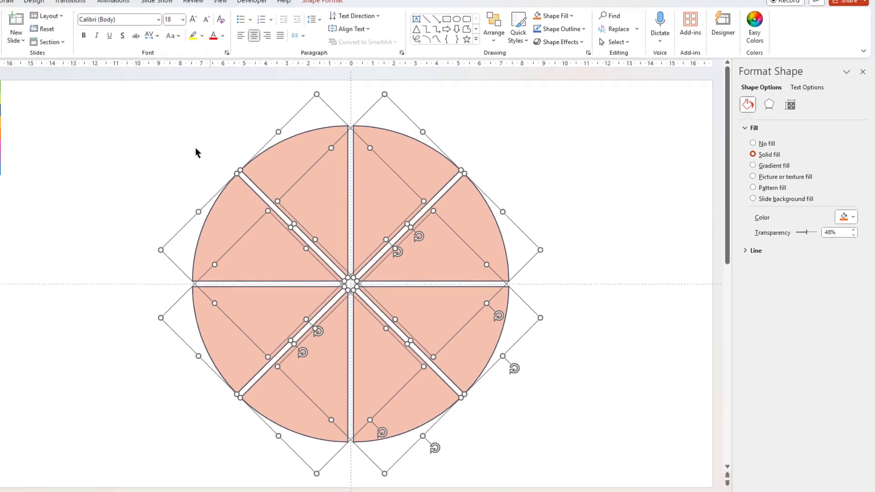
{"action": "left_click", "coordinate": [241, 165]}
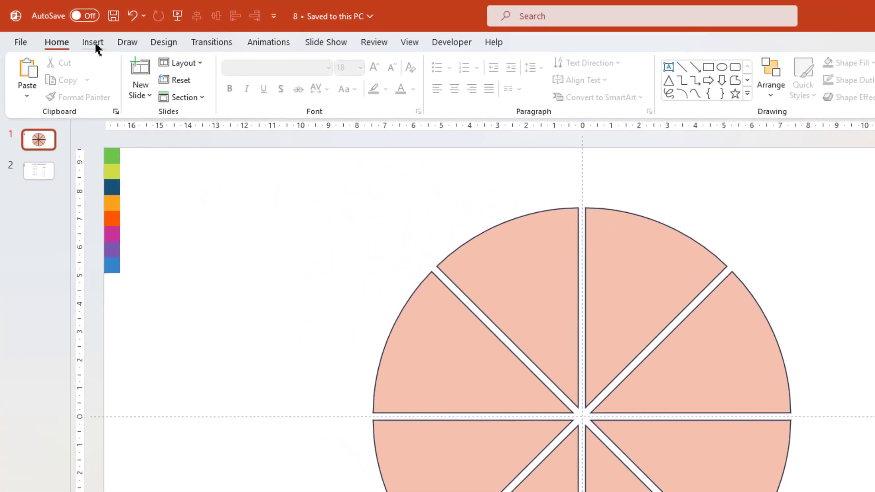
Draw a small circle on the upper-left slice, set 48% transparency, and nudge it upward.
{"action": "left_click", "coordinate": [64, 28]}
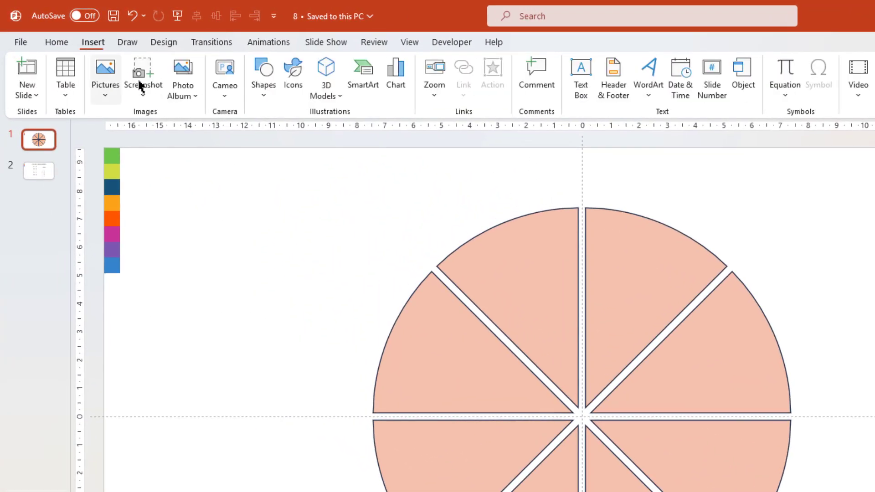
{"action": "left_click", "coordinate": [264, 96]}
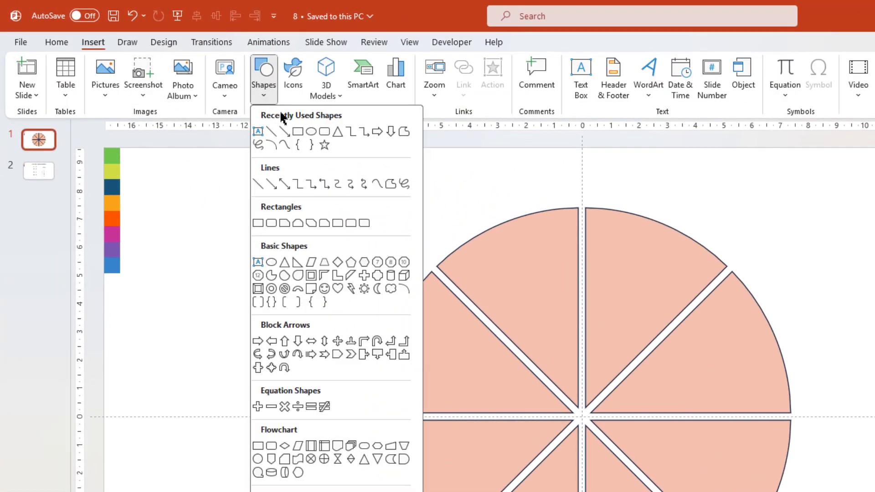
{"action": "left_click", "coordinate": [310, 132]}
{"action": "left_click_drag", "start_coordinate": [321, 169], "coordinate": [369, 199]}
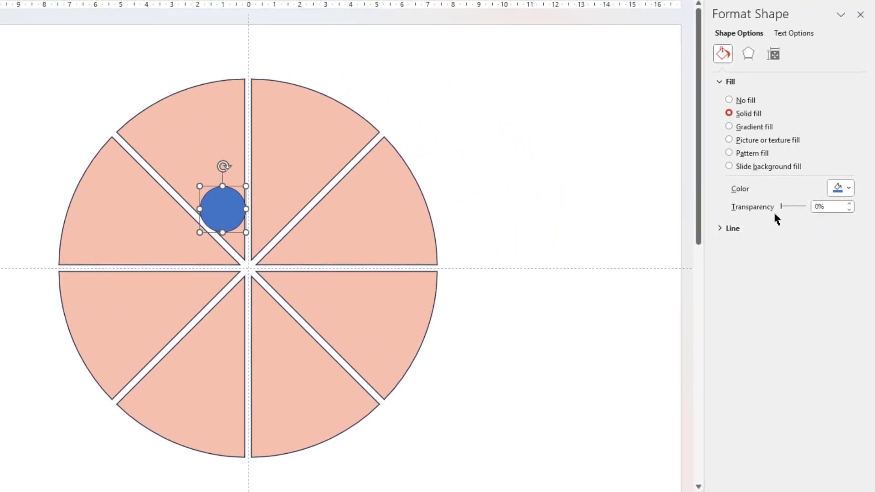
{"action": "left_click_drag", "start_coordinate": [781, 206], "coordinate": [793, 206]}
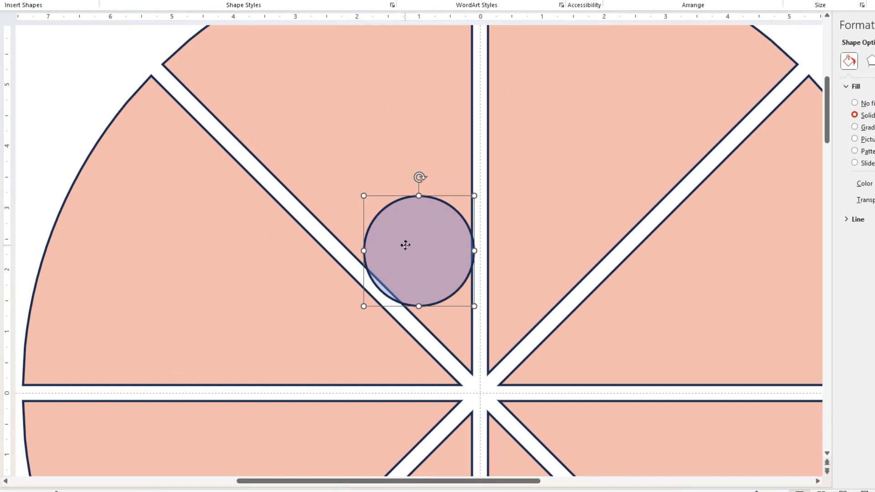
{"action": "left_click_drag", "start_coordinate": [405, 244], "coordinate": [403, 235]}
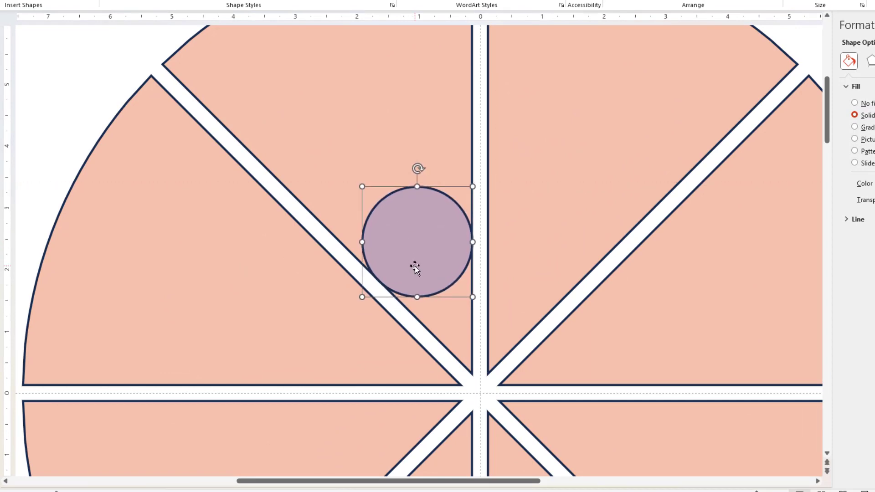
{"action": "left_click", "coordinate": [421, 333]}
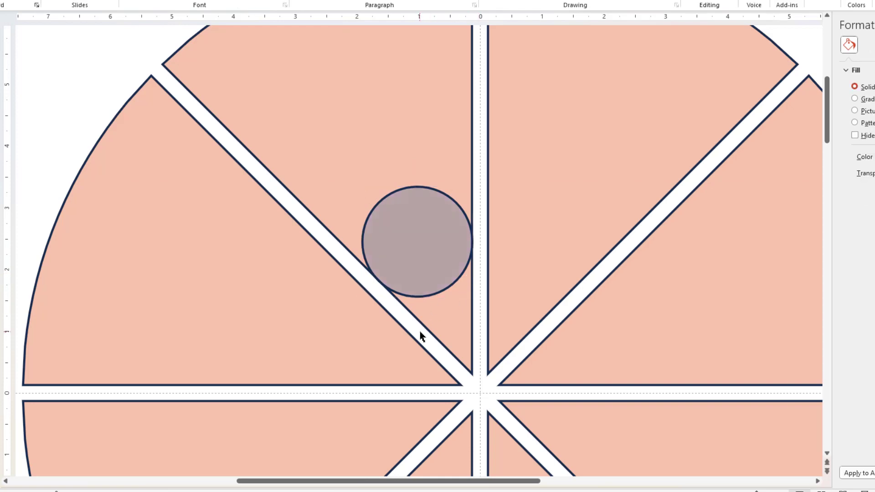
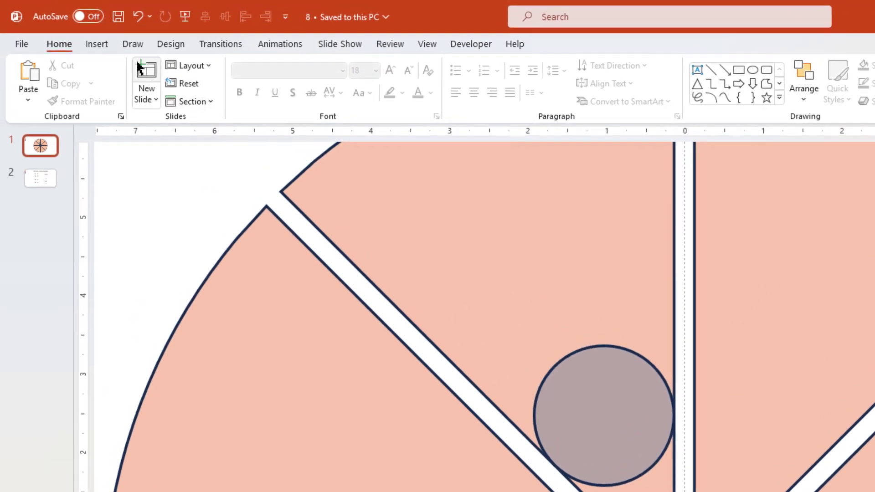
Draw a rectangle over the lower half of the small circle at the upper-left wedge's tip.
{"action": "left_click", "coordinate": [100, 44]}
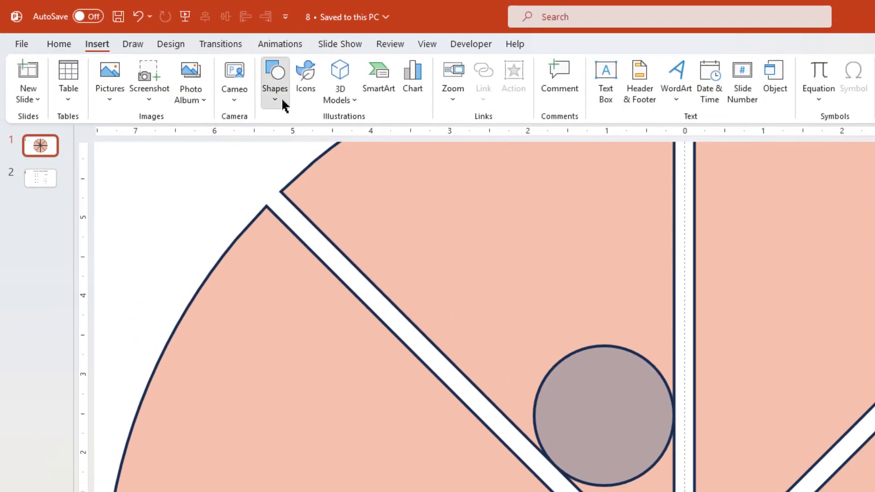
{"action": "left_click", "coordinate": [285, 103]}
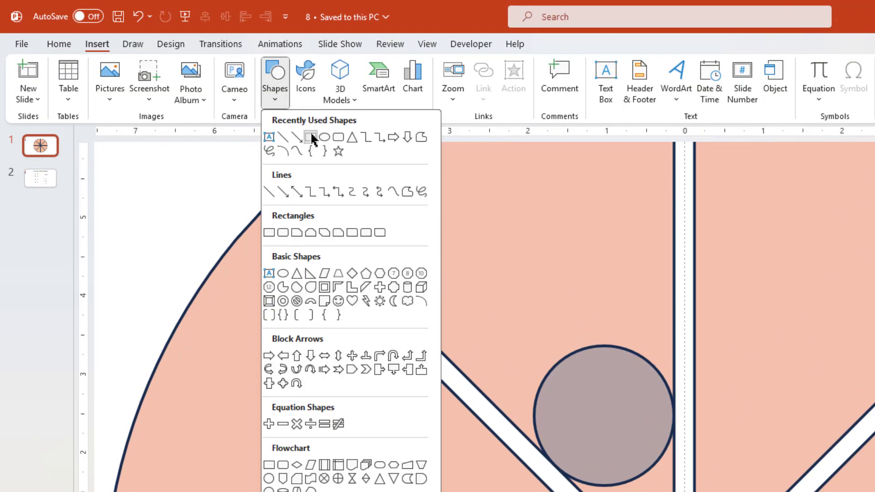
{"action": "left_click", "coordinate": [311, 137]}
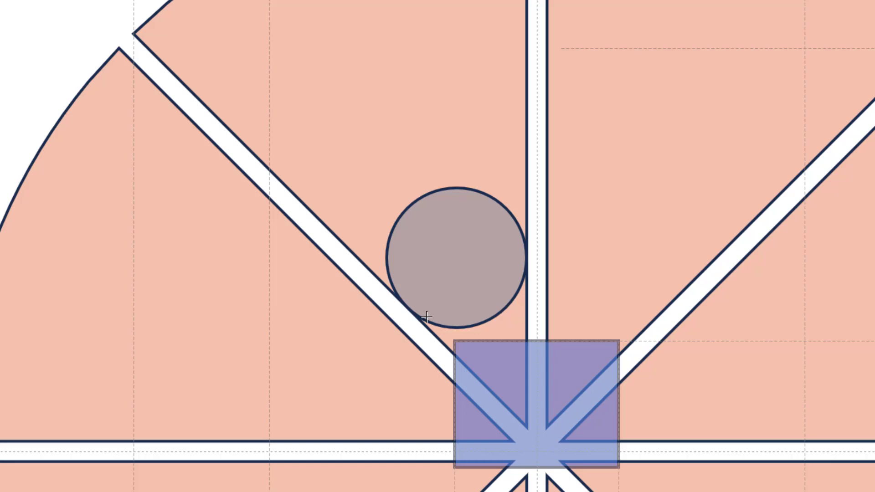
{"action": "left_click_drag", "start_coordinate": [426, 317], "coordinate": [426, 284]}
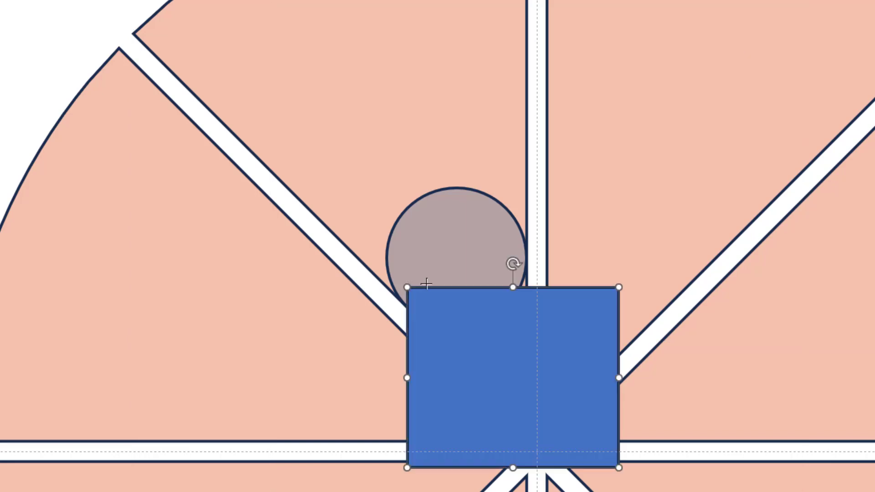
Tilt the rectangle to match the wedge's edge and nudge it up over the circle.
{"action": "left_click_drag", "start_coordinate": [513, 263], "coordinate": [459, 273]}
{"action": "left_click_drag", "start_coordinate": [463, 313], "coordinate": [464, 302]}
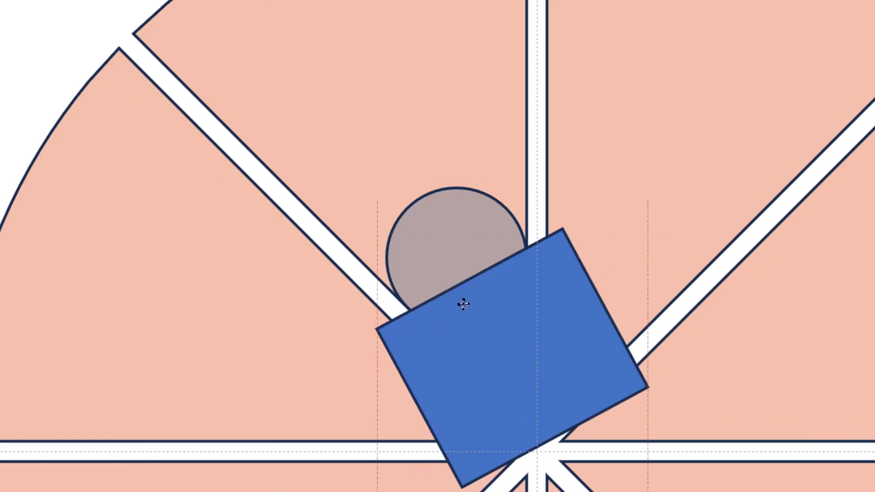
{"action": "left_click_drag", "start_coordinate": [461, 256], "coordinate": [469, 255]}
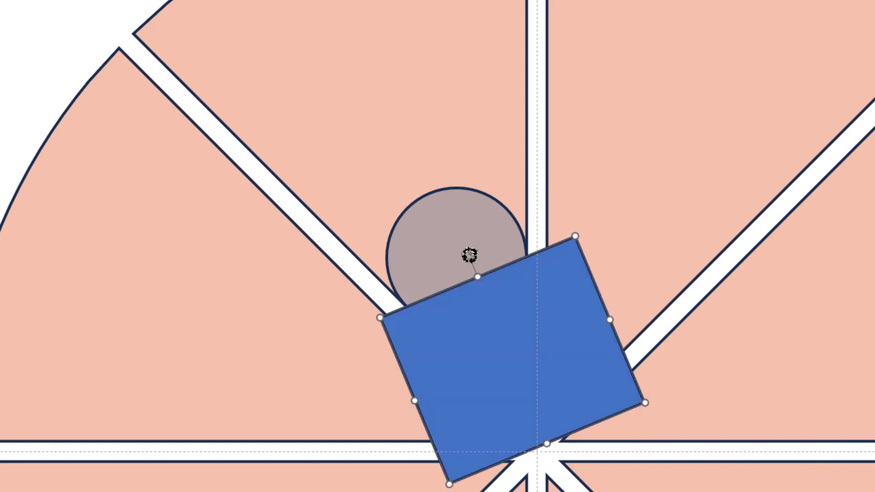
{"action": "left_click", "coordinate": [341, 101]}
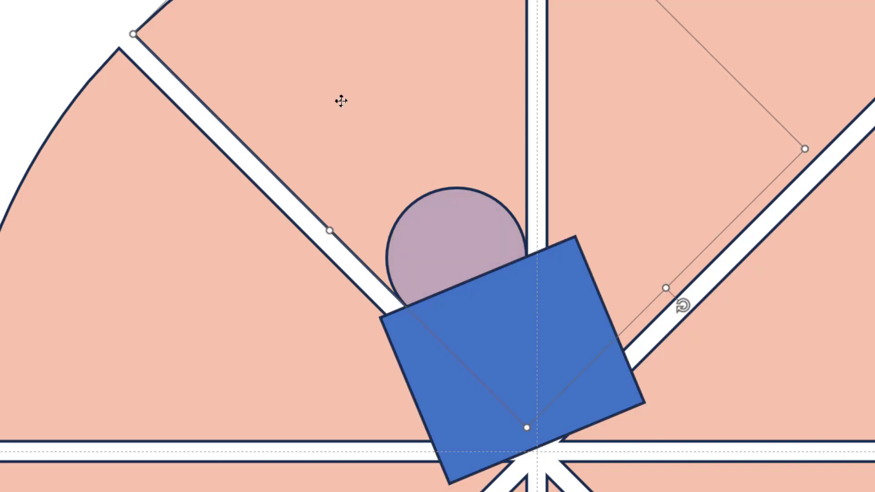
Subtract the blue rectangle from the upper-left wedge with Merge Shapes.
{"action": "left_click", "coordinate": [466, 312], "text": "shift"}
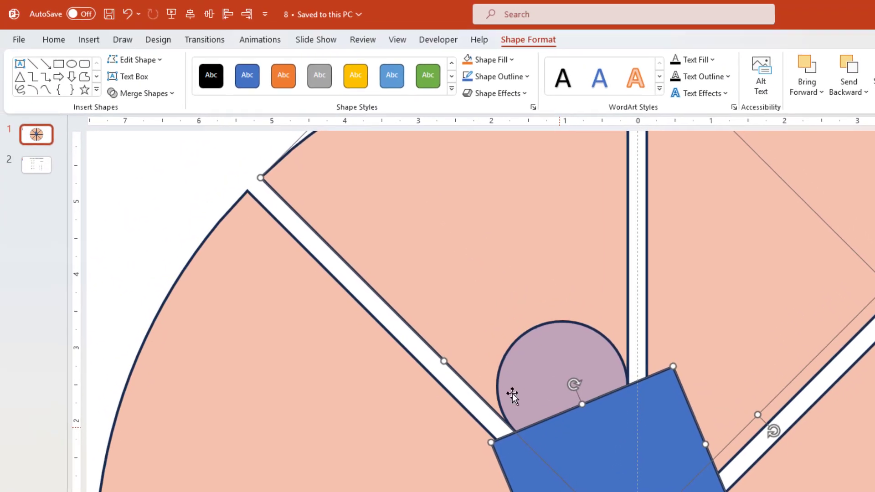
{"action": "left_click", "coordinate": [172, 94]}
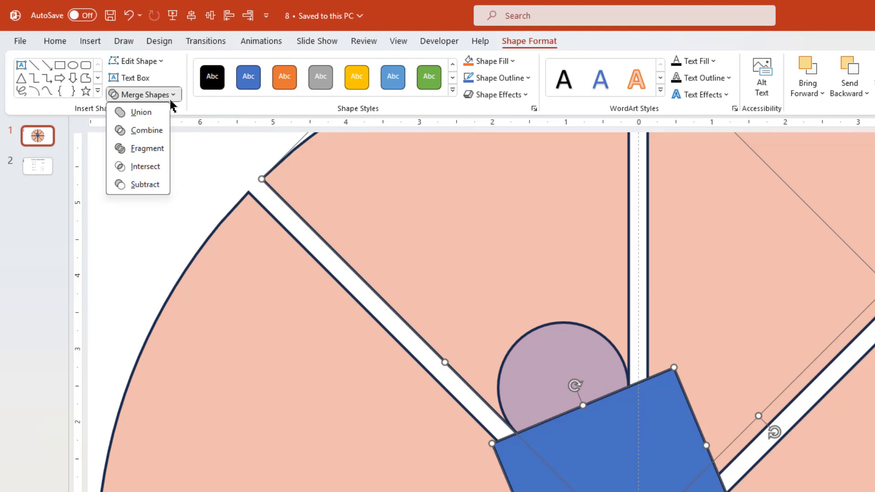
{"action": "left_click", "coordinate": [145, 184]}
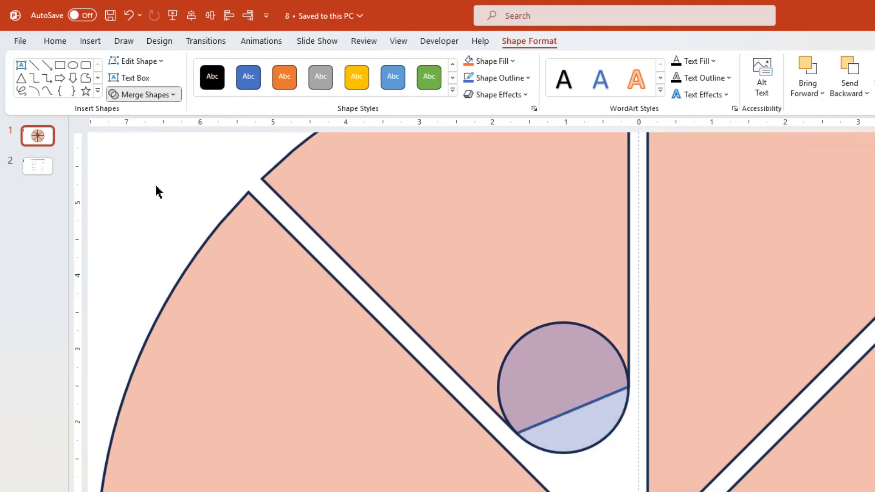
Union the circle with the wedge so its inner tip becomes rounded.
{"action": "left_click", "coordinate": [532, 360], "text": "shift"}
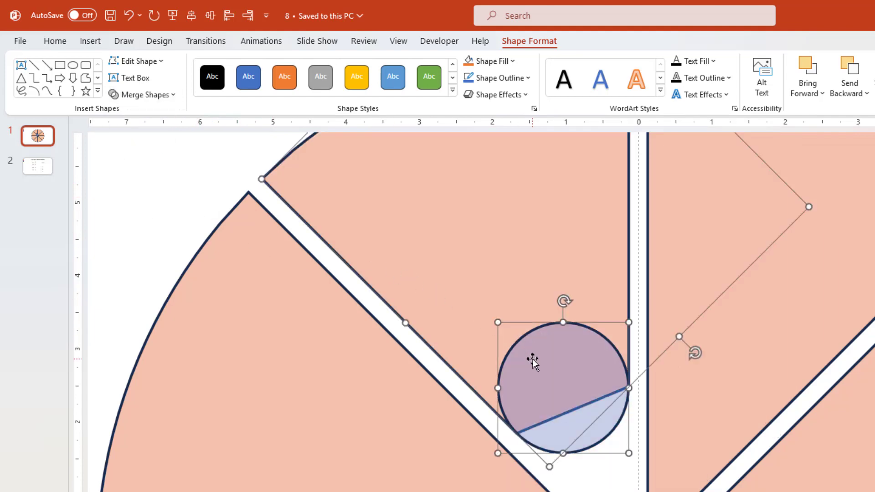
{"action": "left_click", "coordinate": [170, 98]}
{"action": "left_click", "coordinate": [159, 116]}
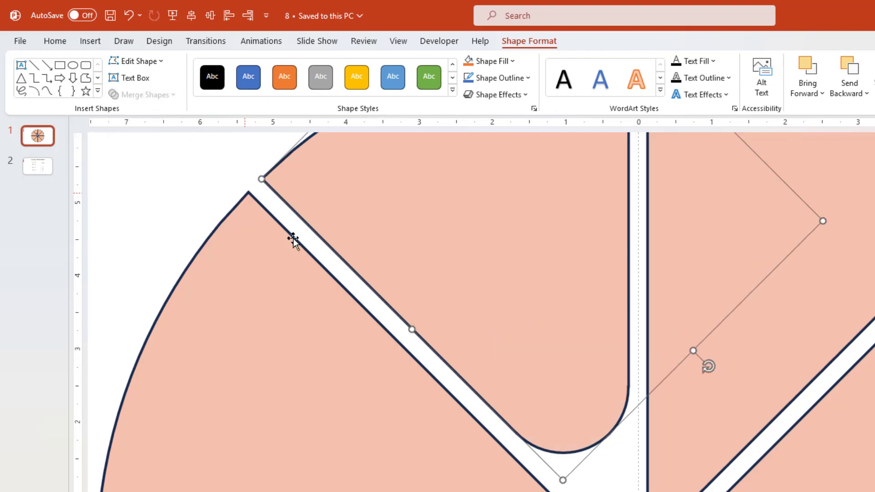
{"action": "scroll", "coordinate": [346, 277], "scroll_direction": "down", "scroll_amount": 4, "text": "ctrl"}
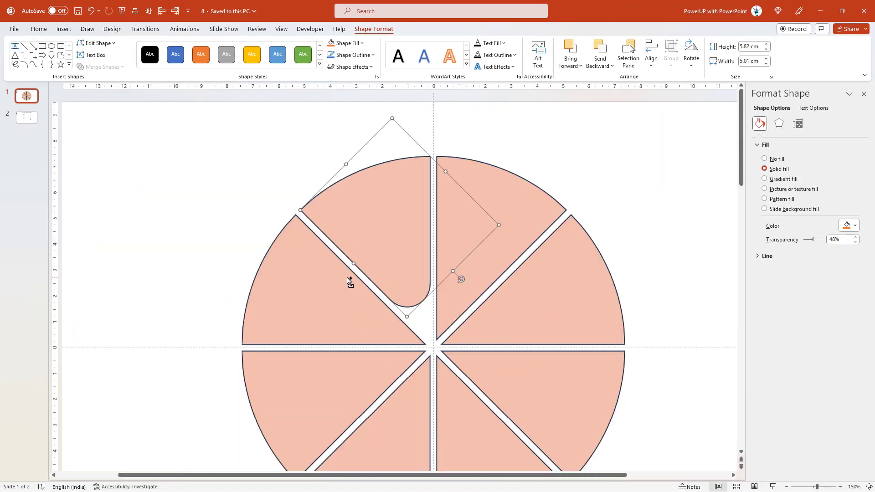
{"action": "scroll", "coordinate": [347, 277], "scroll_direction": "down", "scroll_amount": 3, "text": "ctrl"}
{"action": "scroll", "coordinate": [347, 280], "scroll_direction": "down", "scroll_amount": 1, "text": "ctrl"}
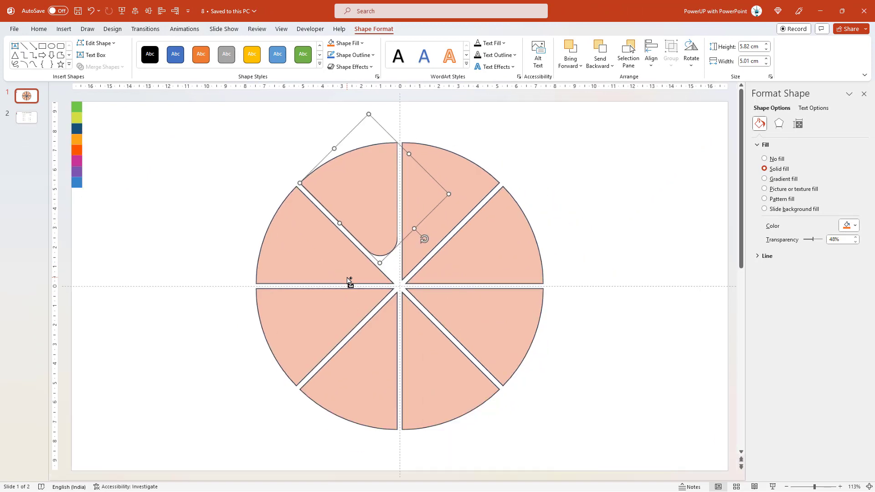
{"action": "left_click", "coordinate": [268, 186]}
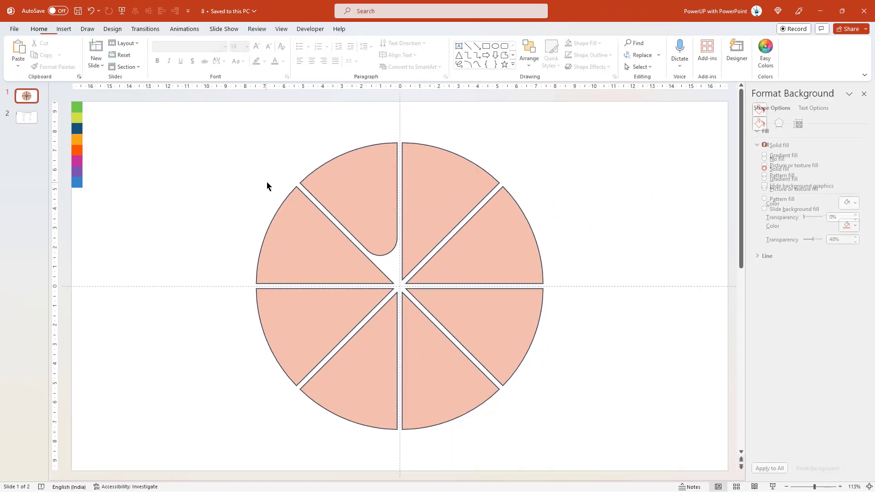
Duplicate the rounded wedge, rotate the copy 180°, and fit it into the lower slot right of centre.
{"action": "left_click", "coordinate": [332, 194]}
{"action": "key", "text": "ctrl+d"}
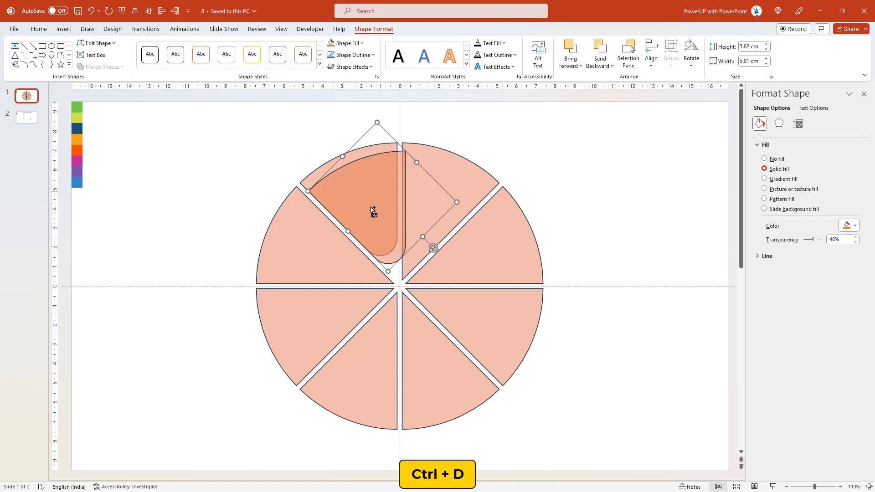
{"action": "left_click_drag", "start_coordinate": [368, 202], "coordinate": [548, 183]}
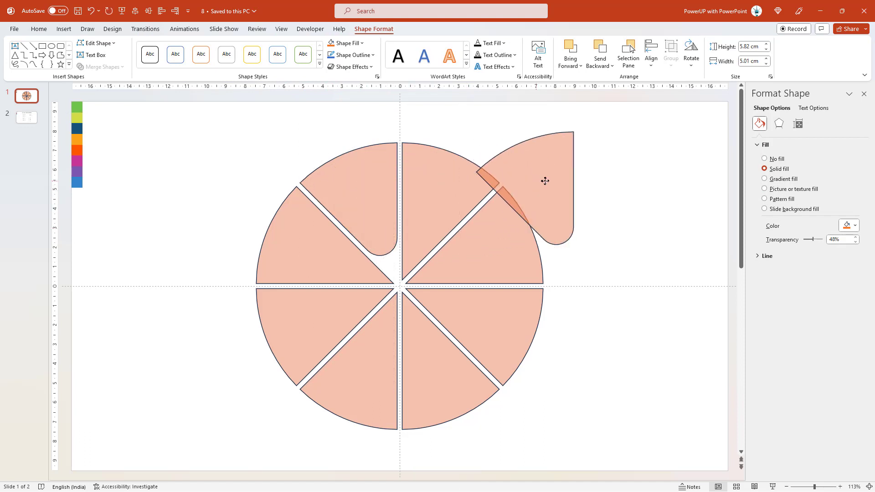
{"action": "mouse_move", "coordinate": [610, 229]}
{"action": "left_mouse_down"}
{"action": "mouse_move", "coordinate": [539, 157]}
{"action": "mouse_move", "coordinate": [547, 156]}
{"action": "mouse_move", "coordinate": [441, 365]}
{"action": "left_mouse_up"}
{"action": "left_click_drag", "start_coordinate": [436, 372], "coordinate": [432, 377]}
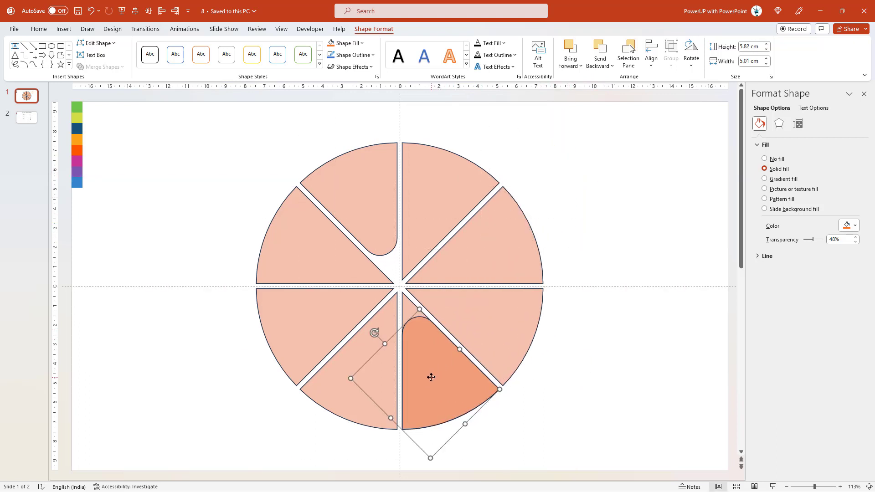
{"action": "left_click", "coordinate": [368, 206], "text": "shift"}
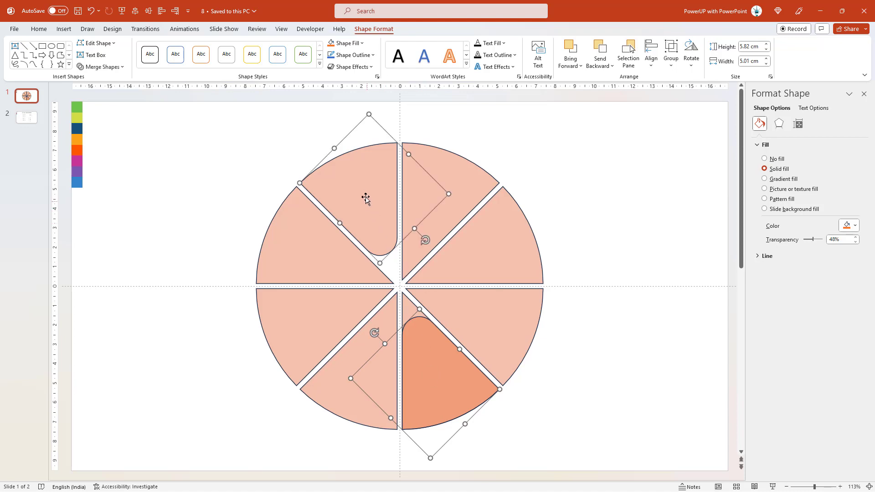
Group the two rounded wedges, duplicate the group, and rotate the copy onto the neighbouring wedges.
{"action": "right_click", "coordinate": [366, 186]}
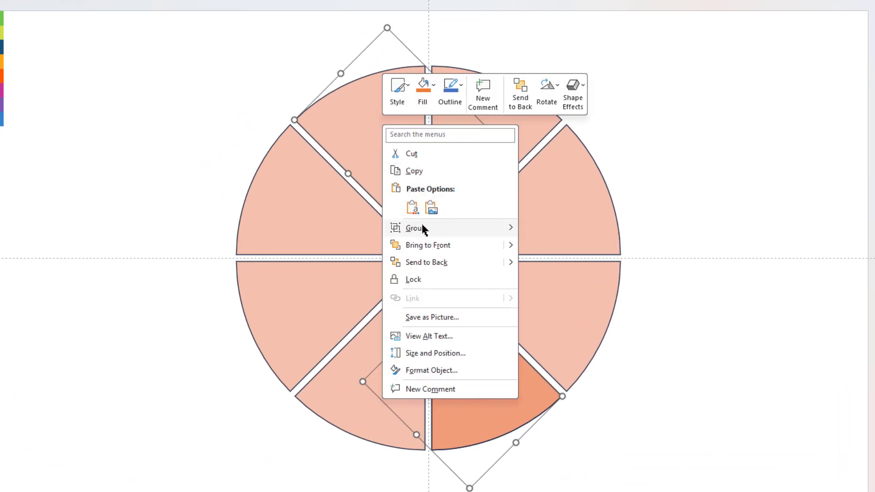
{"action": "mouse_move", "coordinate": [415, 228]}
{"action": "left_click", "coordinate": [548, 231]}
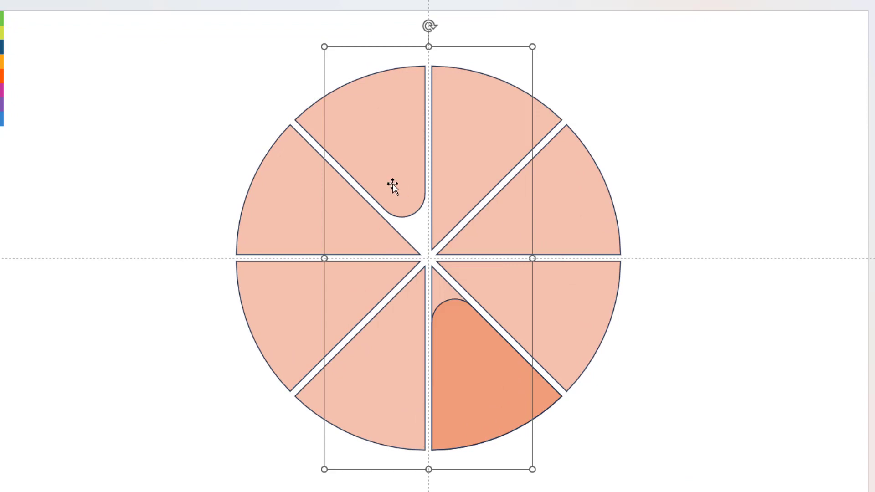
{"action": "key", "text": "ctrl+d"}
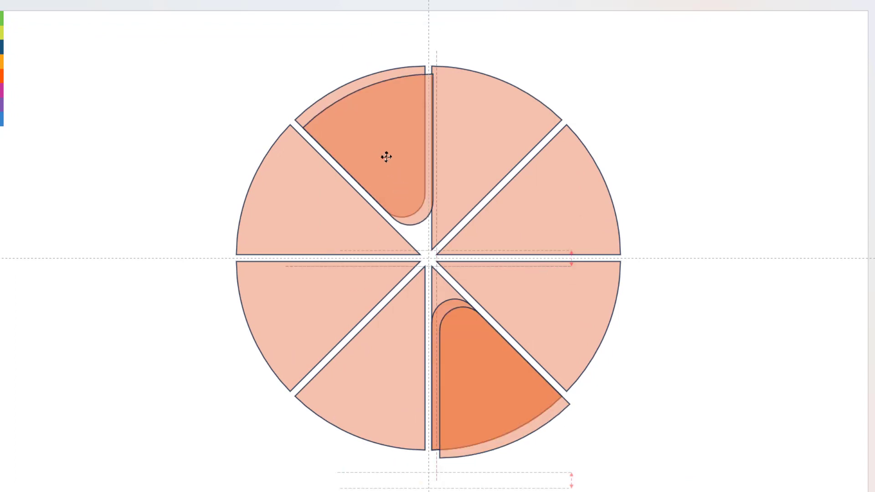
{"action": "left_click_drag", "start_coordinate": [387, 157], "coordinate": [381, 152]}
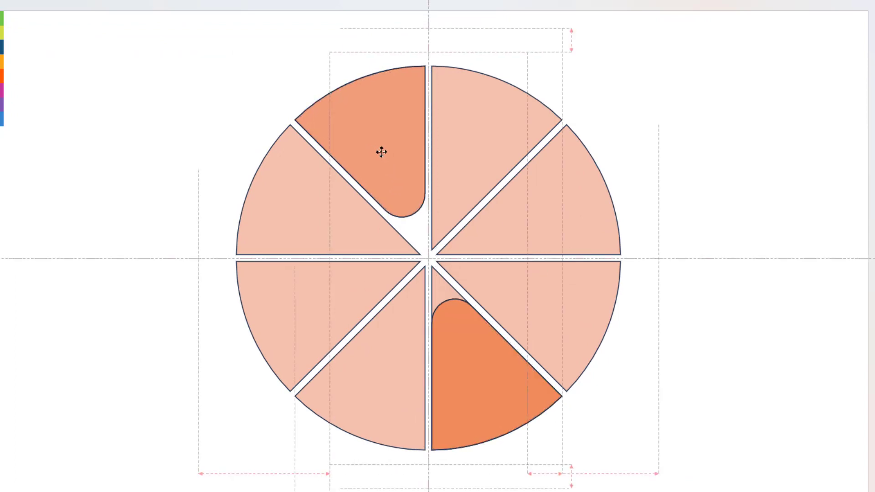
{"action": "mouse_move", "coordinate": [429, 26]}
{"action": "left_mouse_down"}
{"action": "mouse_move", "coordinate": [518, 44]}
{"action": "mouse_move", "coordinate": [608, 90]}
{"action": "left_mouse_up"}
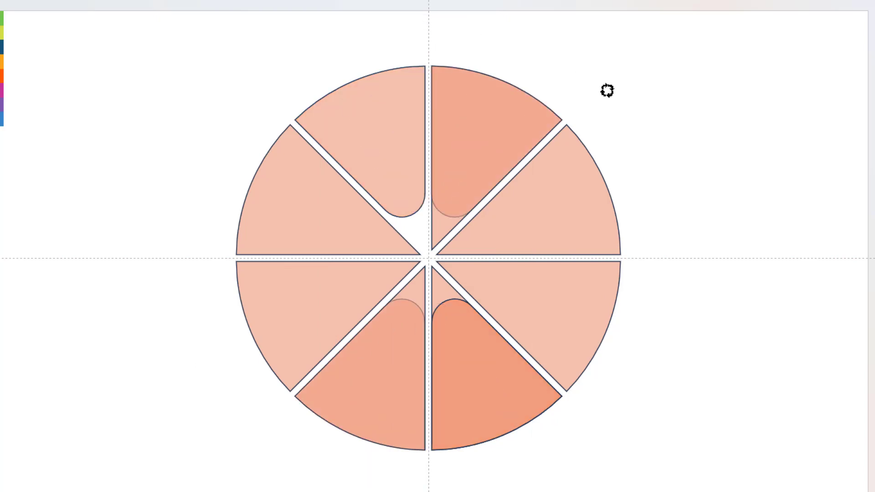
Duplicate the rounded slices twice more, rotating each copy into the remaining 45° positions.
{"action": "key", "text": "ctrl+d"}
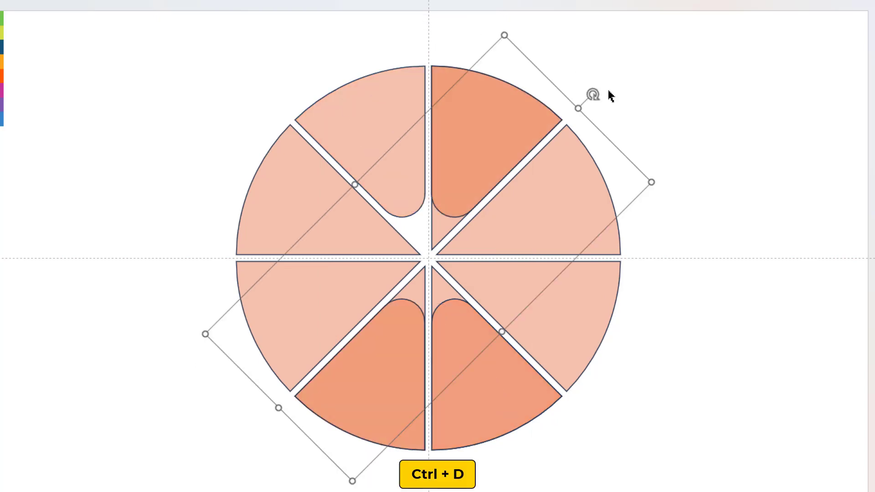
{"action": "mouse_move", "coordinate": [593, 95]}
{"action": "left_mouse_down"}
{"action": "mouse_move", "coordinate": [657, 183]}
{"action": "mouse_move", "coordinate": [683, 266]}
{"action": "mouse_move", "coordinate": [669, 287]}
{"action": "left_mouse_up"}
{"action": "key", "text": "ctrl+d"}
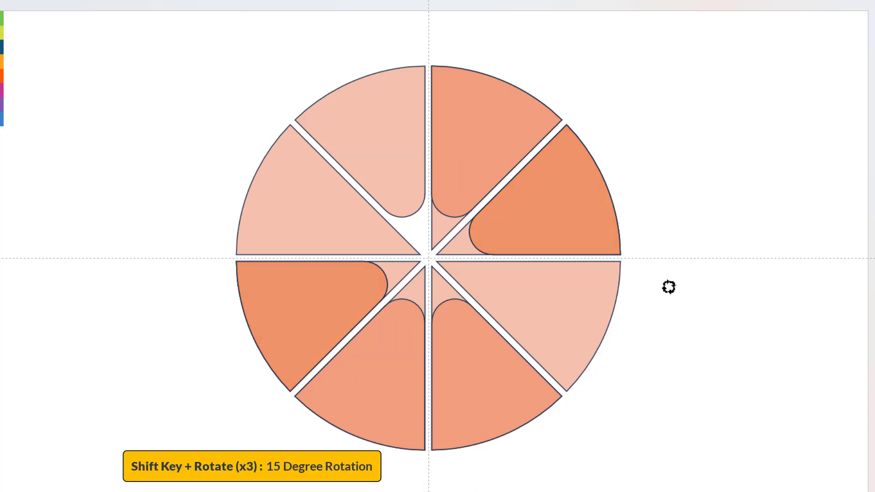
{"action": "left_click_drag", "start_coordinate": [670, 328], "coordinate": [668, 355]}
{"action": "left_click_drag", "start_coordinate": [657, 384], "coordinate": [650, 400]}
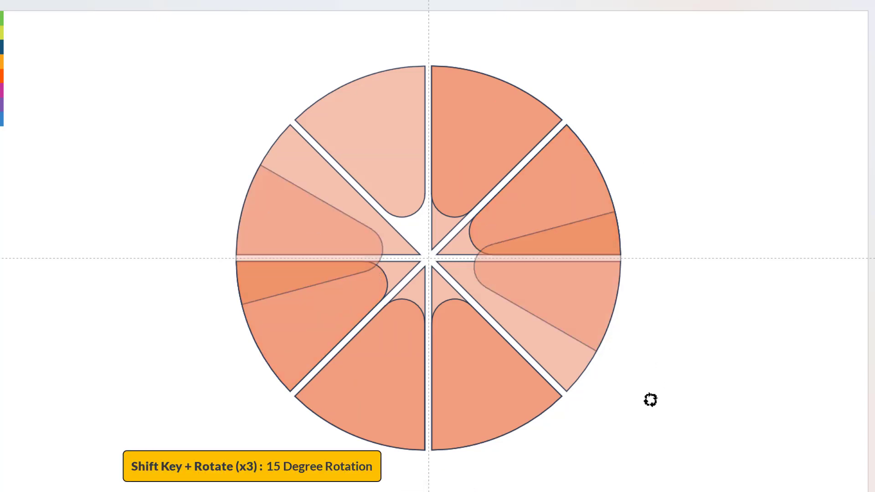
{"action": "left_click_drag", "start_coordinate": [630, 448], "coordinate": [624, 461]}
Drag the seven leftover sharp-tipped wedges out of the wheel to the right.
{"action": "left_click", "coordinate": [703, 187]}
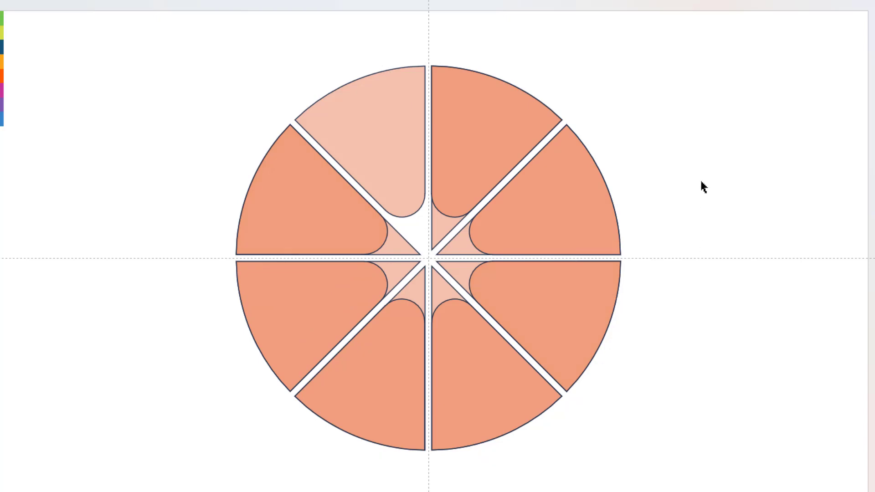
{"action": "left_click_drag", "start_coordinate": [436, 230], "coordinate": [717, 299]}
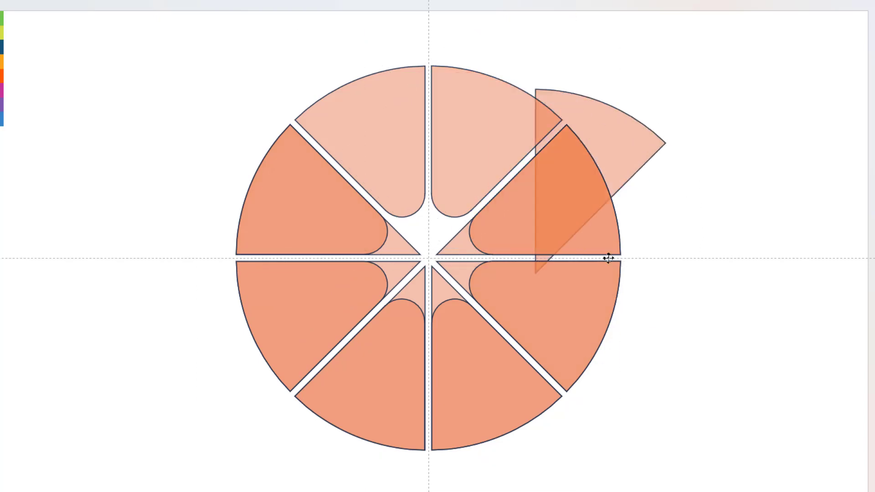
{"action": "left_click_drag", "start_coordinate": [463, 259], "coordinate": [680, 246]}
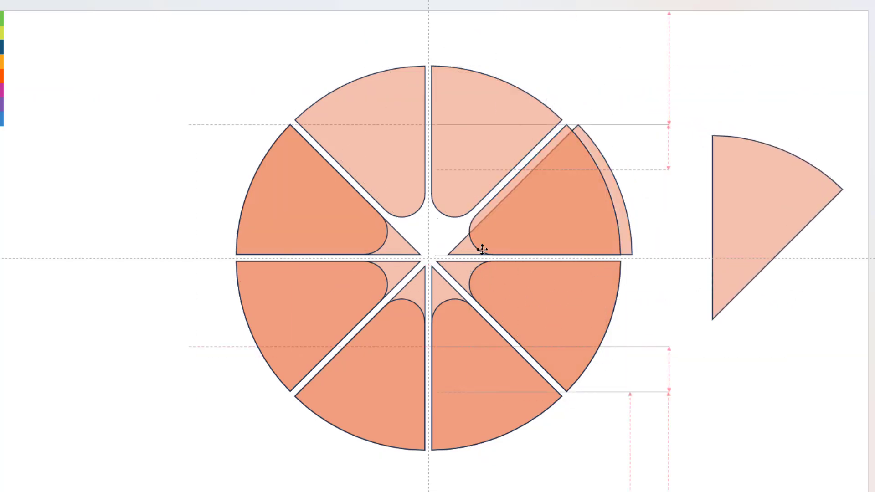
{"action": "left_click_drag", "start_coordinate": [445, 264], "coordinate": [653, 194]}
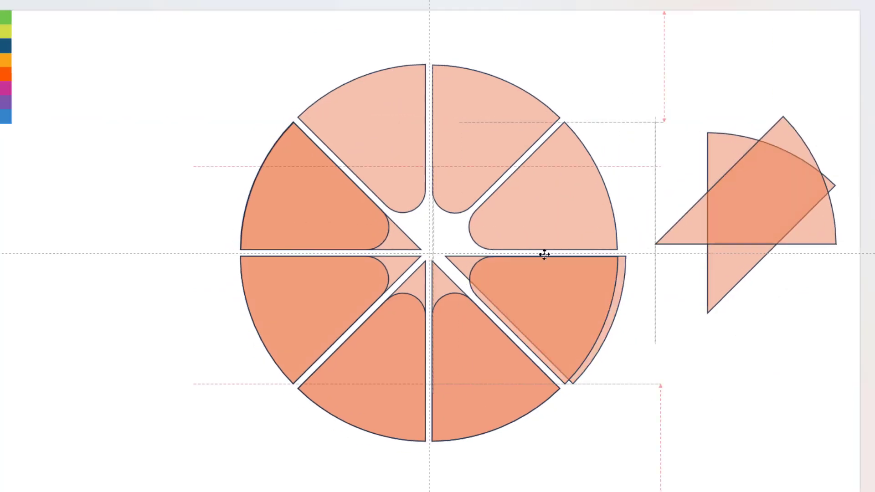
{"action": "left_click_drag", "start_coordinate": [436, 282], "coordinate": [708, 157]}
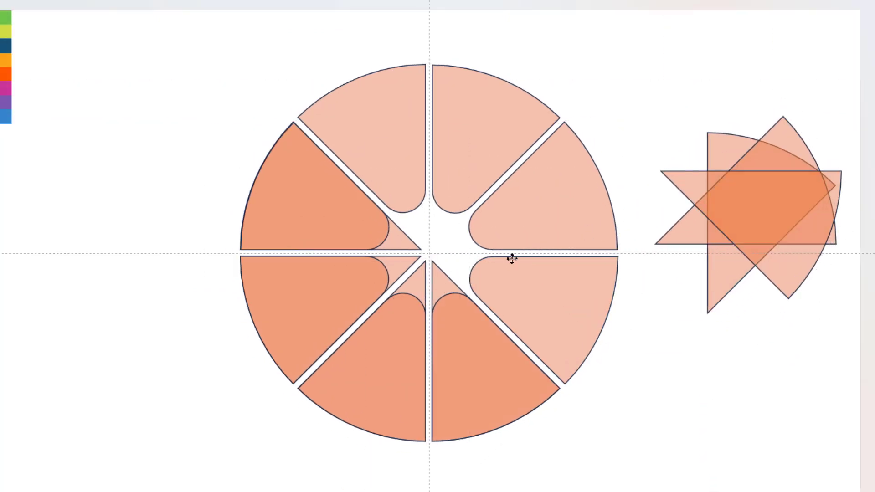
{"action": "left_click_drag", "start_coordinate": [419, 273], "coordinate": [701, 182]}
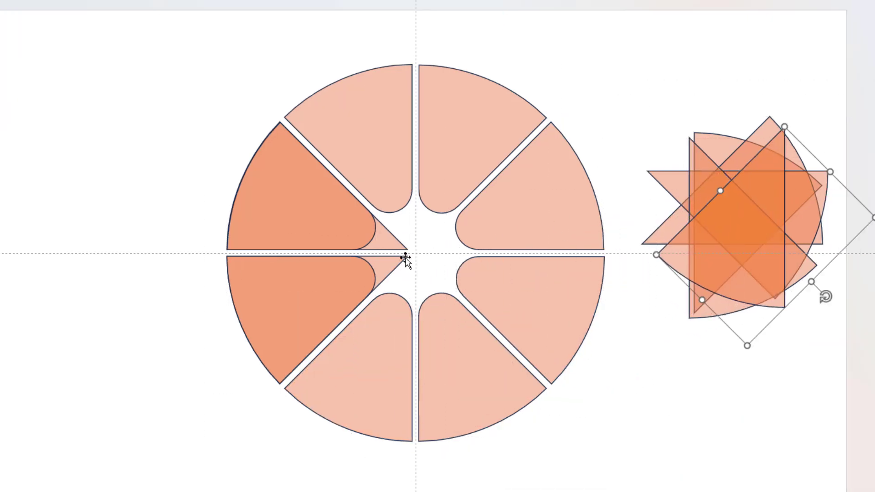
{"action": "left_click_drag", "start_coordinate": [401, 266], "coordinate": [747, 210]}
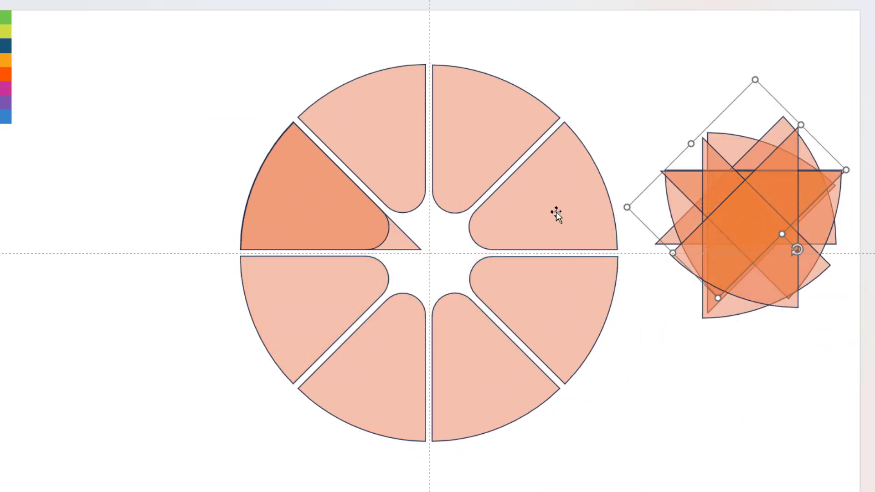
{"action": "left_click_drag", "start_coordinate": [406, 246], "coordinate": [817, 234]}
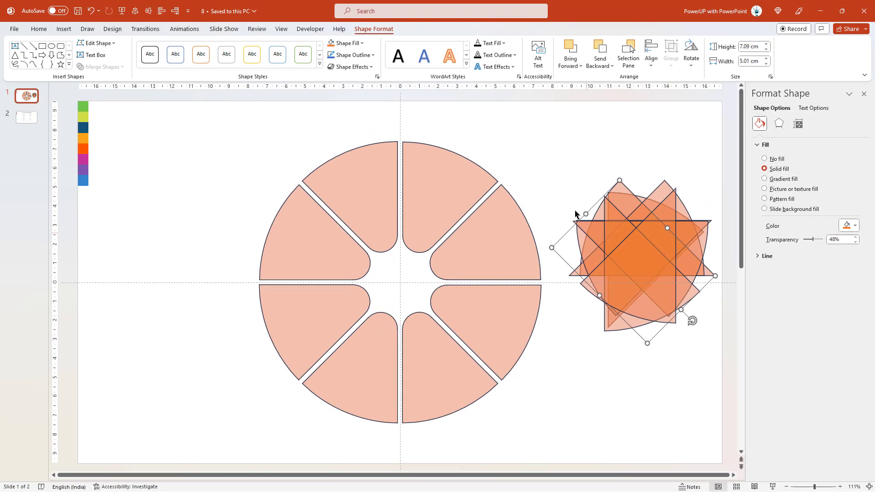
Delete all the extracted sharp-tipped wedges.
{"action": "left_click", "coordinate": [511, 137]}
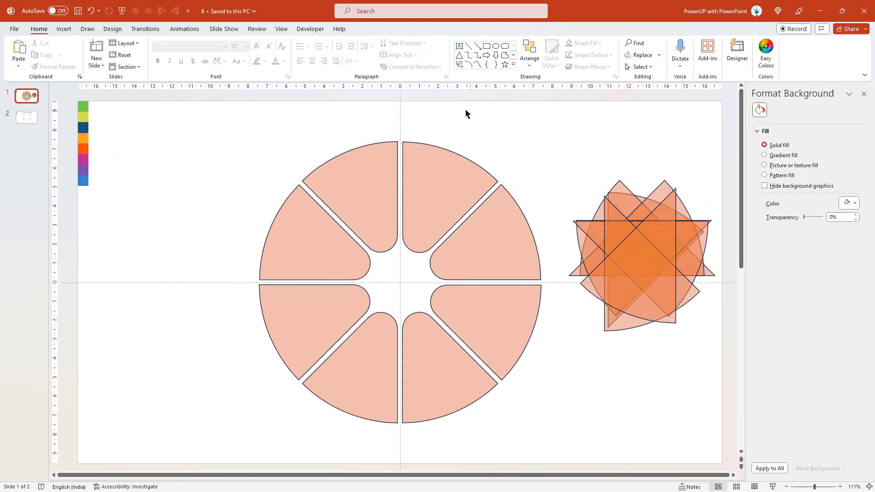
{"action": "left_click_drag", "start_coordinate": [503, 154], "coordinate": [740, 457]}
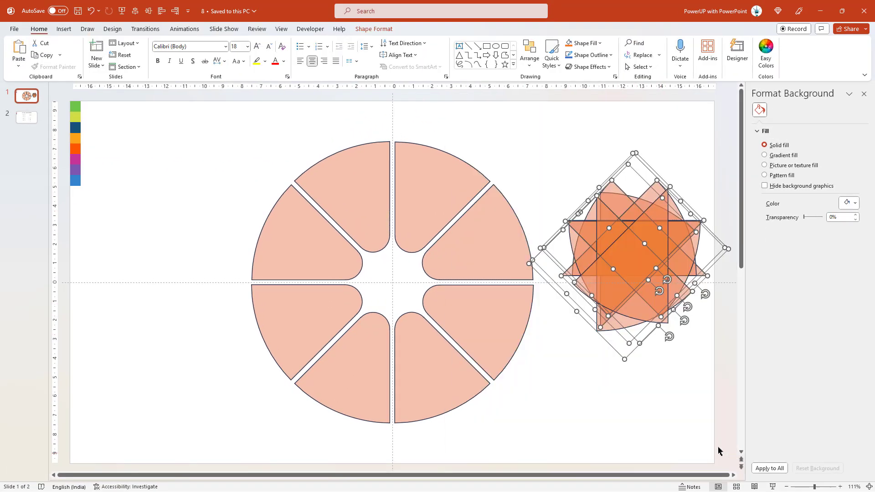
{"action": "key", "text": "Delete"}
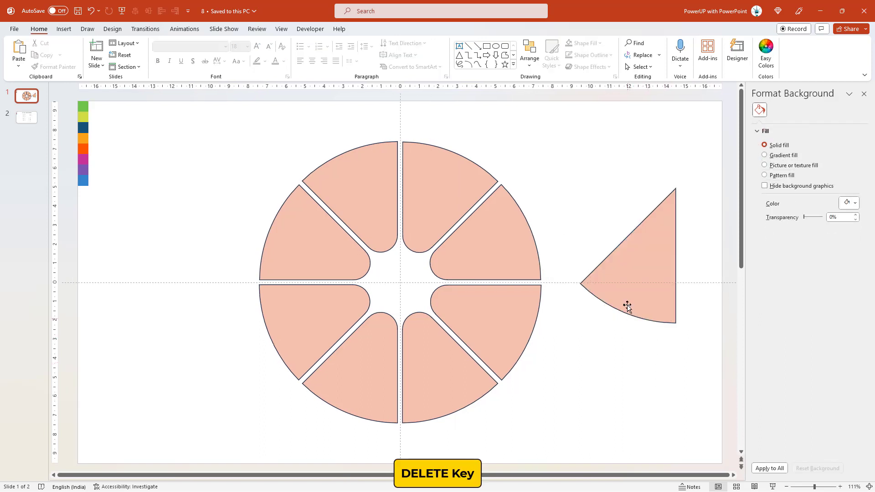
{"action": "left_click", "coordinate": [625, 306]}
{"action": "key", "text": "Delete"}
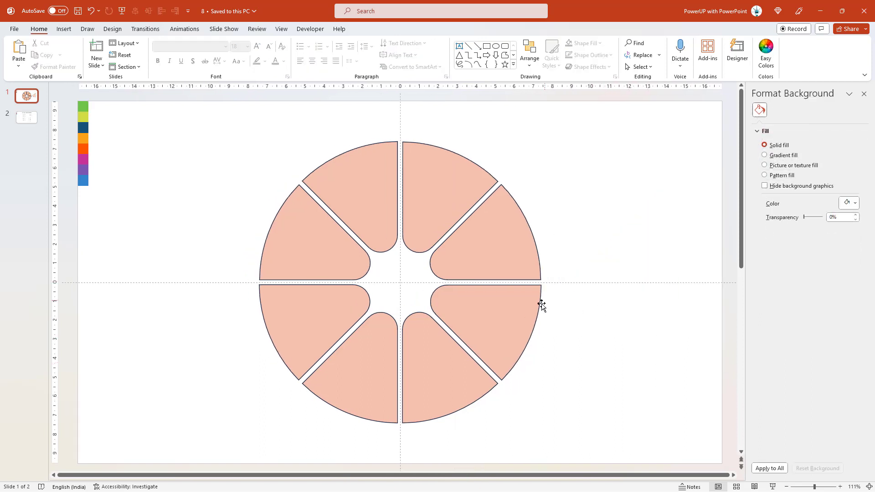
Select the four groups of rounded wedges and ungroup them into separate wedges.
{"action": "left_click", "coordinate": [367, 211]}
{"action": "left_click", "coordinate": [441, 207], "text": "shift"}
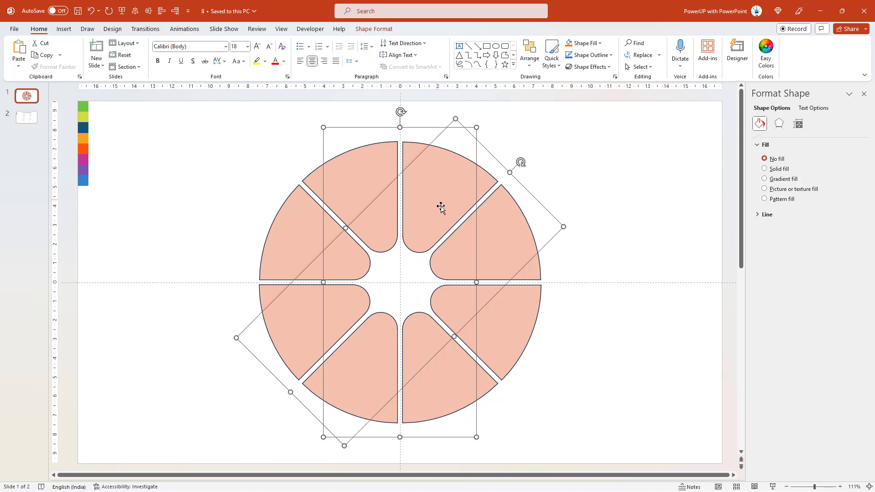
{"action": "left_click", "coordinate": [512, 245], "text": "shift"}
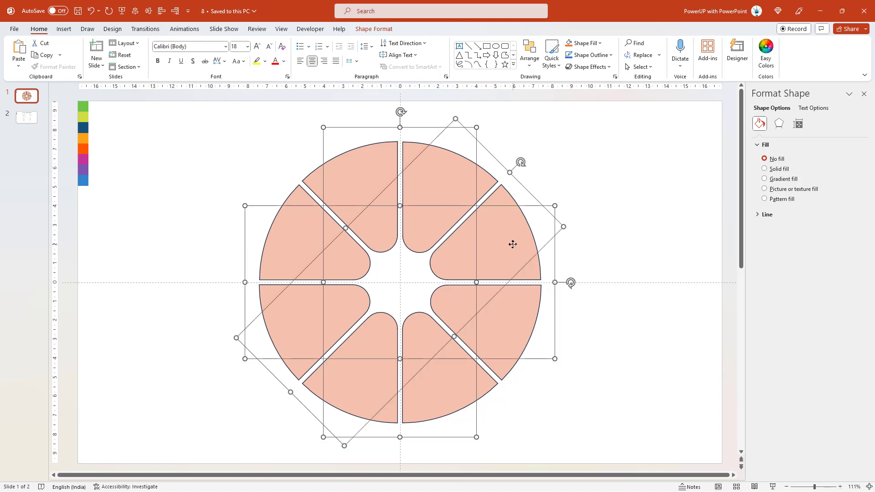
{"action": "left_click", "coordinate": [516, 321], "text": "shift"}
{"action": "right_click", "coordinate": [510, 325]}
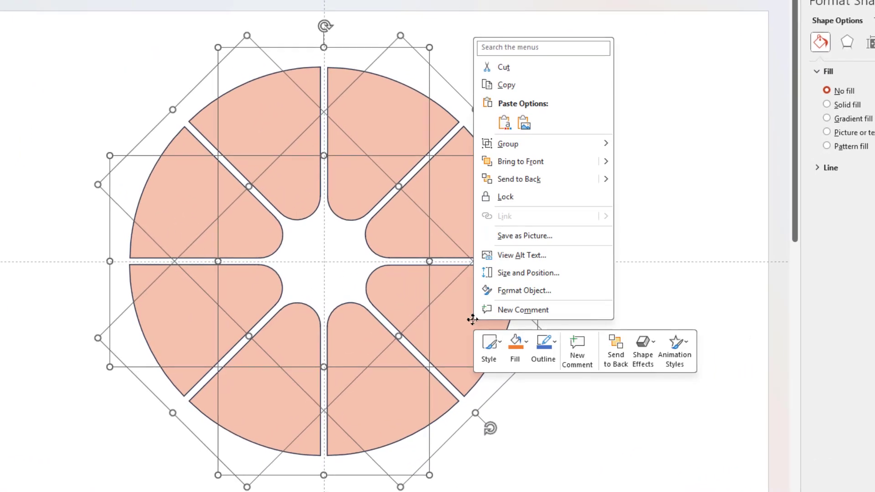
{"action": "mouse_move", "coordinate": [508, 143]}
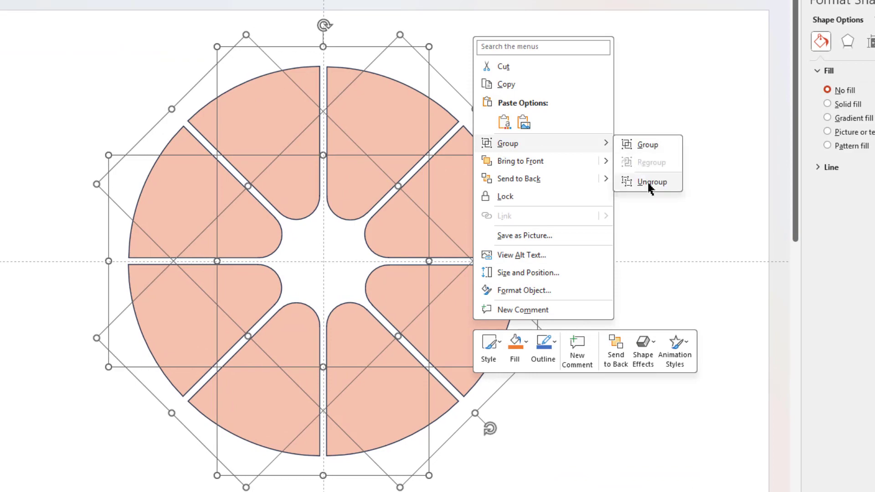
{"action": "left_click", "coordinate": [649, 182]}
{"action": "left_click", "coordinate": [207, 217]}
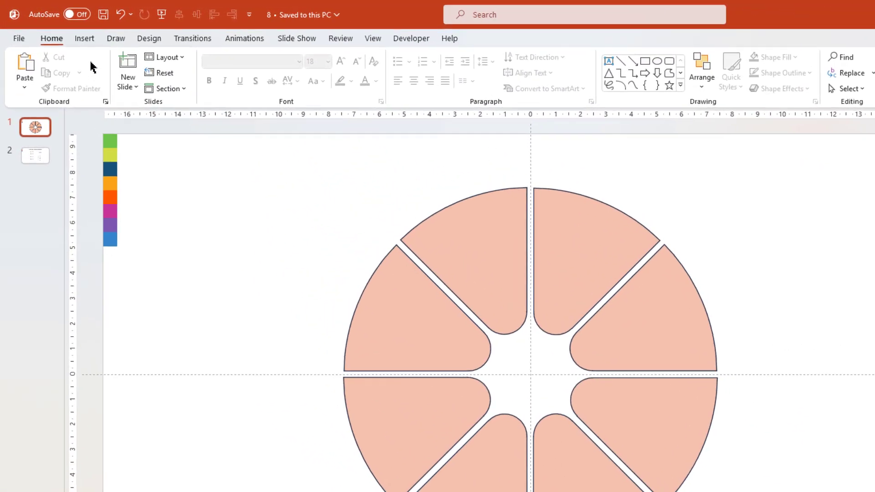
Draw an oval circle centred on the middle of the wheel.
{"action": "left_click", "coordinate": [63, 28]}
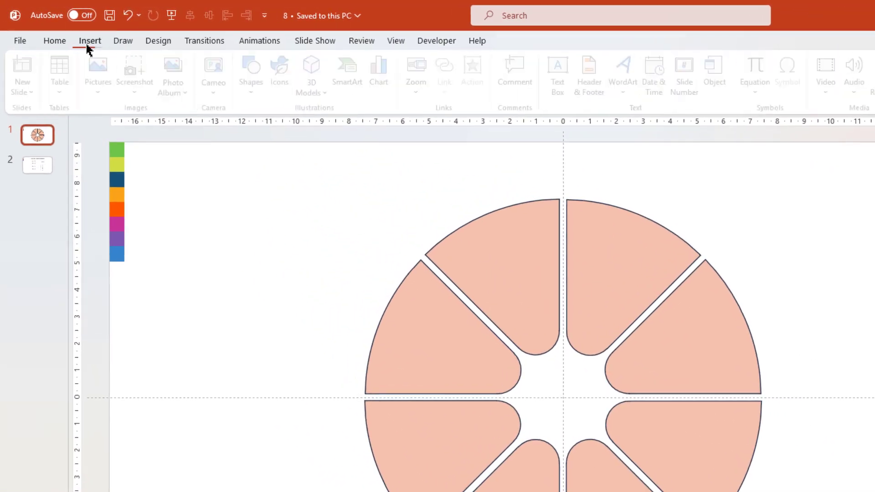
{"action": "left_click", "coordinate": [259, 94]}
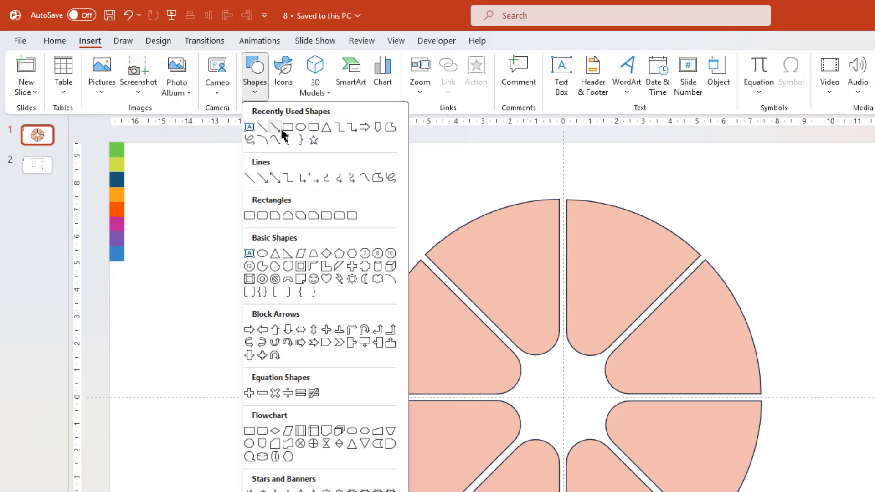
{"action": "left_click", "coordinate": [300, 128]}
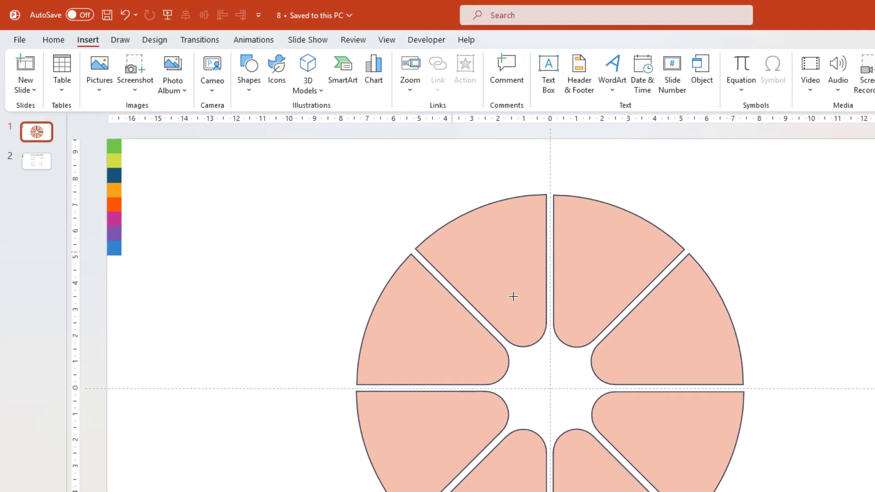
{"action": "left_click_drag", "start_coordinate": [401, 282], "coordinate": [464, 313]}
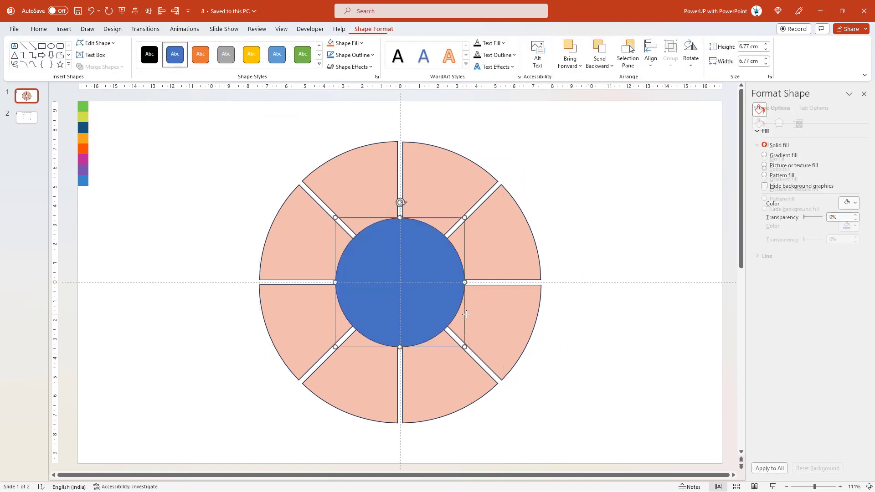
{"action": "left_click", "coordinate": [230, 185]}
Select all the wedges and the circle and fragment them with Merge Shapes.
{"action": "mouse_move", "coordinate": [180, 127]}
{"action": "left_mouse_down"}
{"action": "mouse_move", "coordinate": [598, 459]}
{"action": "mouse_move", "coordinate": [614, 460]}
{"action": "left_mouse_up"}
{"action": "left_click", "coordinate": [378, 162], "text": "shift"}
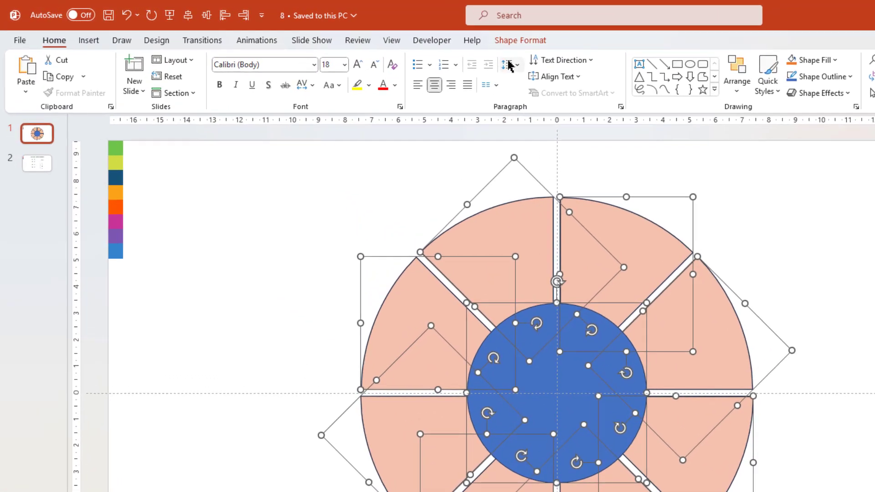
{"action": "left_click", "coordinate": [373, 29]}
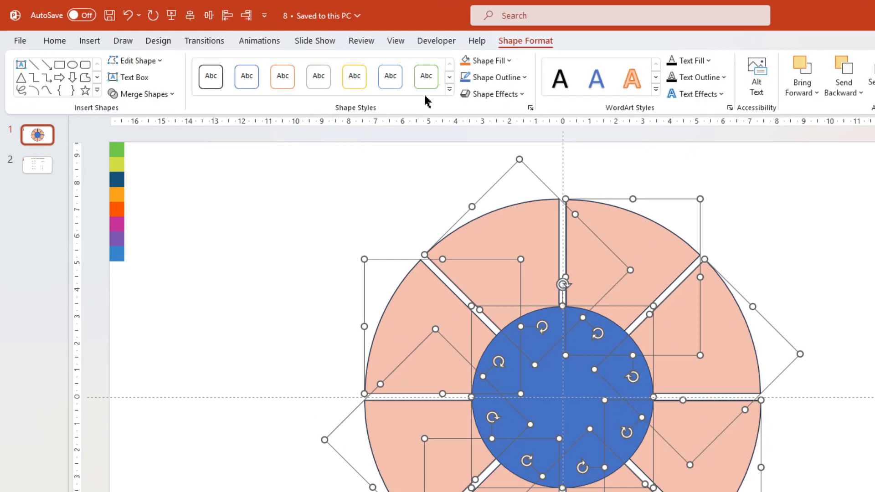
{"action": "left_click", "coordinate": [170, 96]}
{"action": "left_click", "coordinate": [154, 148]}
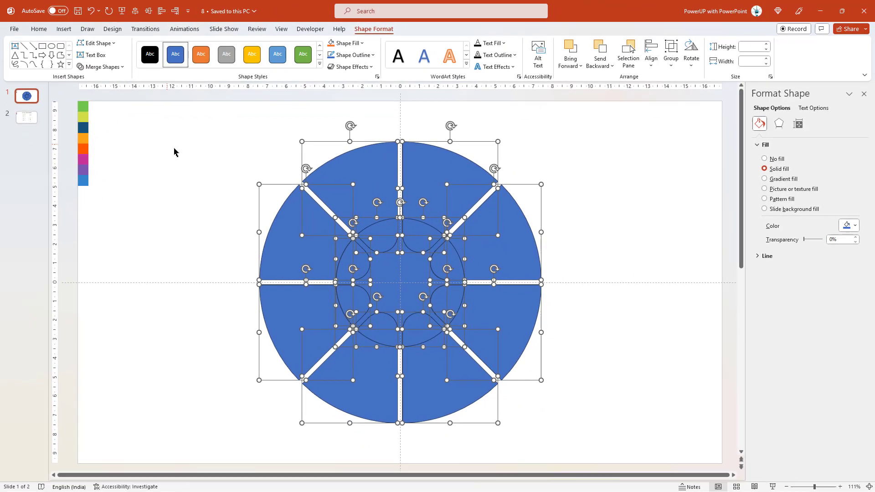
Drag the star-shaped centre piece out and delete it, leaving a hollow middle.
{"action": "left_click", "coordinate": [187, 172]}
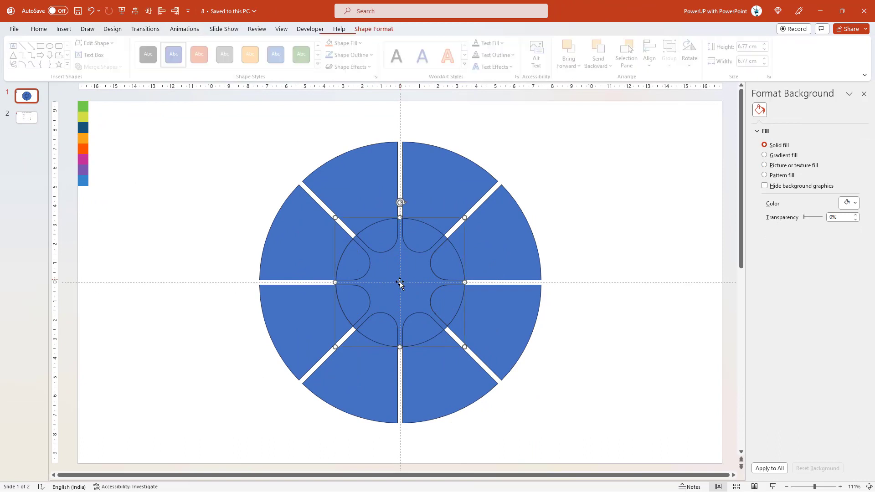
{"action": "left_click_drag", "start_coordinate": [401, 287], "coordinate": [613, 218]}
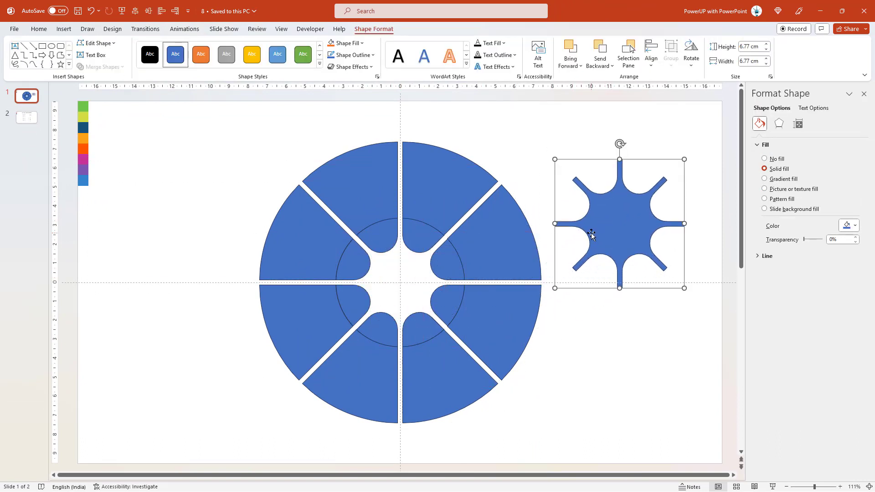
{"action": "key", "text": "Delete"}
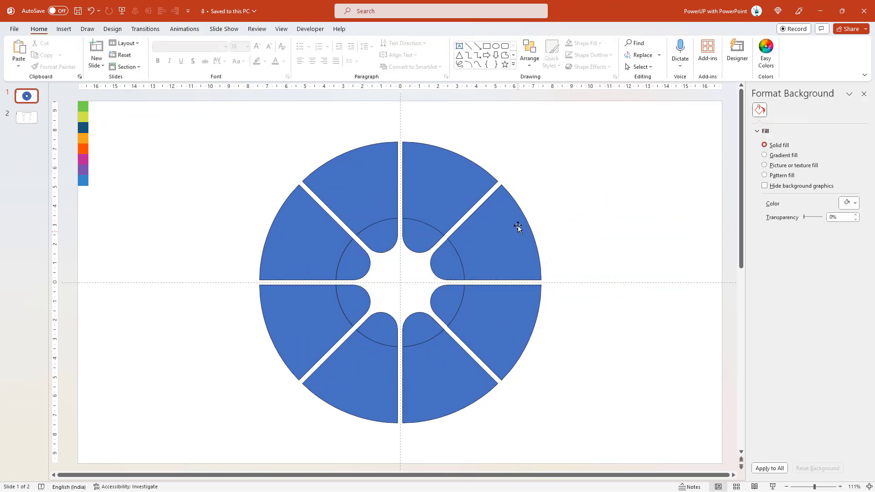
{"action": "left_click", "coordinate": [450, 182]}
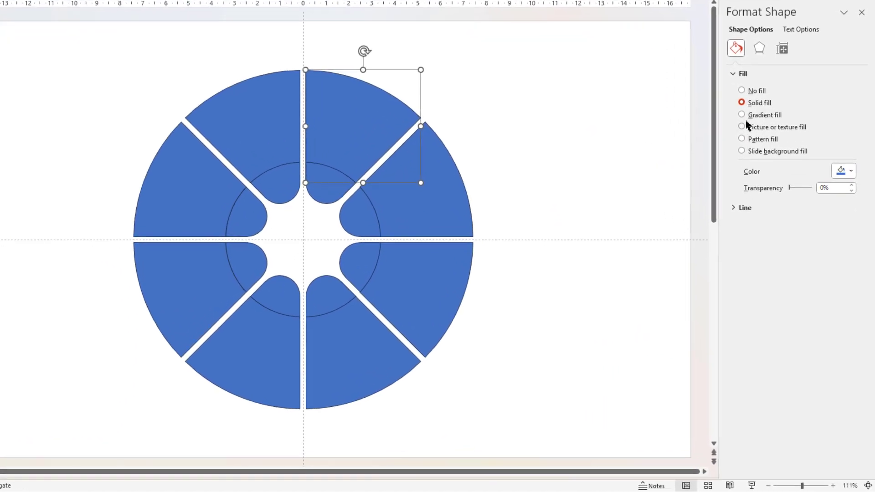
Switch the top-right wedge to a two-stop gradient fill angled at 270°.
{"action": "left_click", "coordinate": [742, 114]}
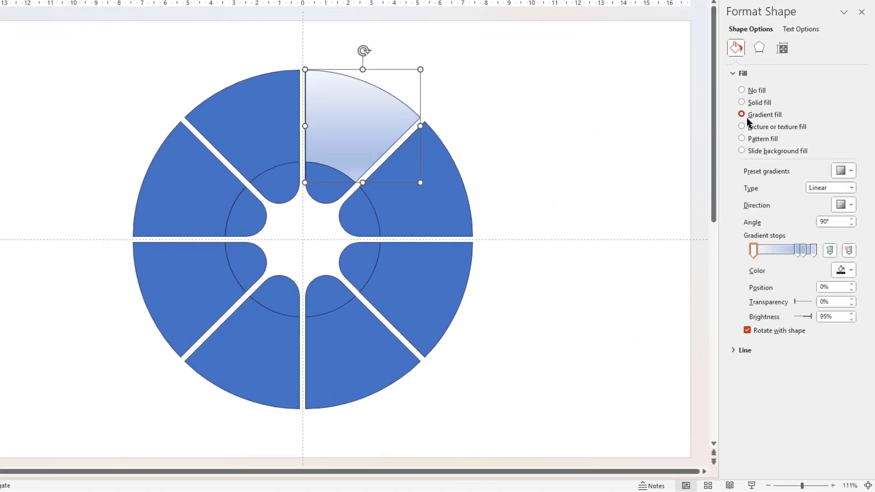
{"action": "left_click", "coordinate": [848, 250]}
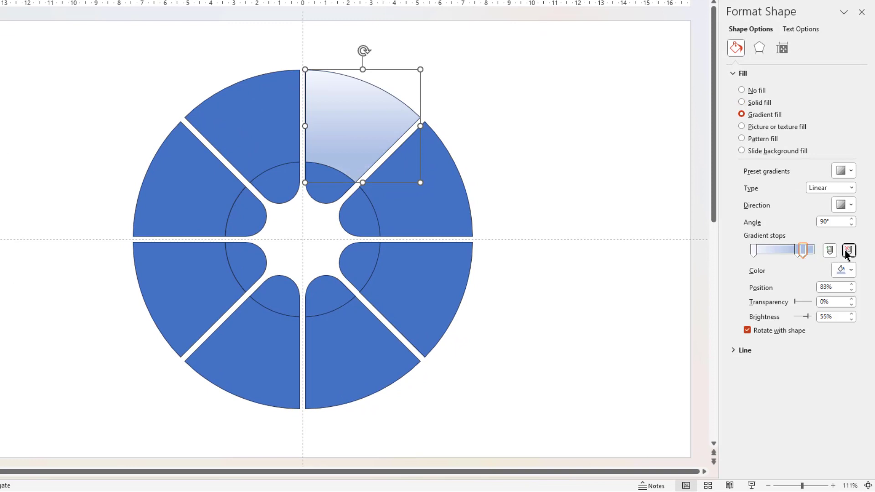
{"action": "left_click", "coordinate": [852, 219]}
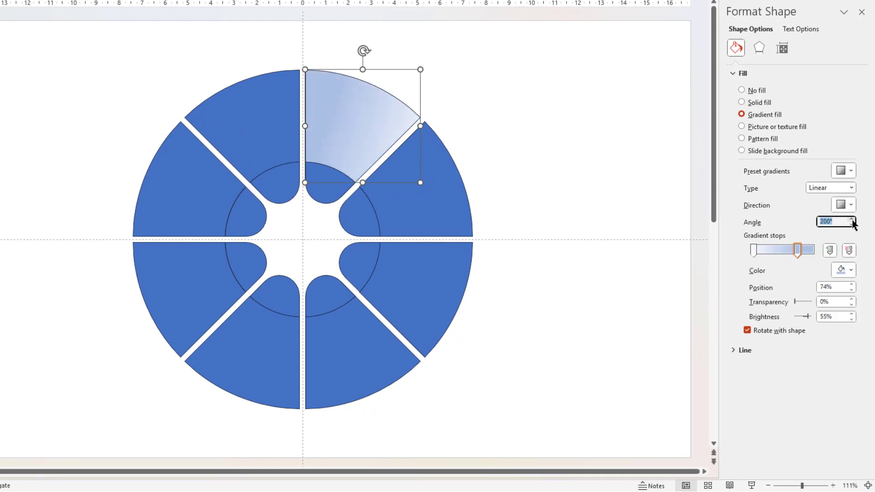
{"action": "left_click", "coordinate": [852, 220]}
{"action": "left_click", "coordinate": [852, 219]}
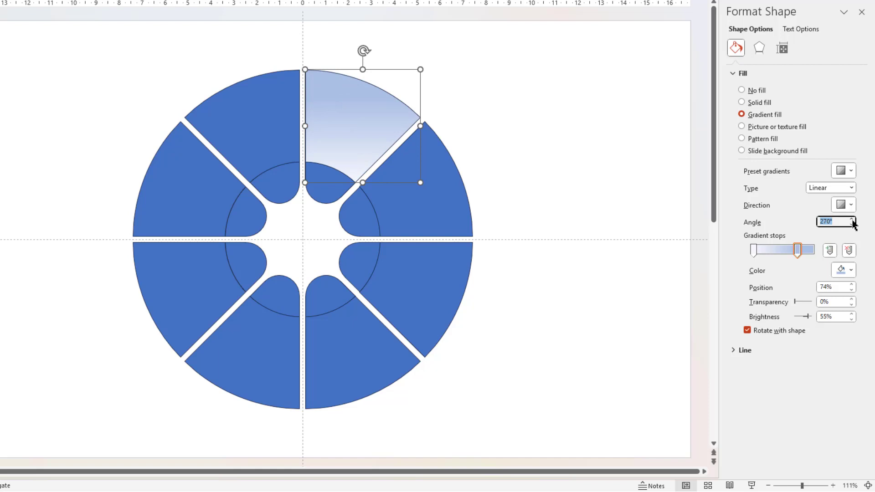
Set the left gradient stop to very light grey and the right stop to a darker light grey.
{"action": "left_click_drag", "start_coordinate": [798, 250], "coordinate": [809, 250]}
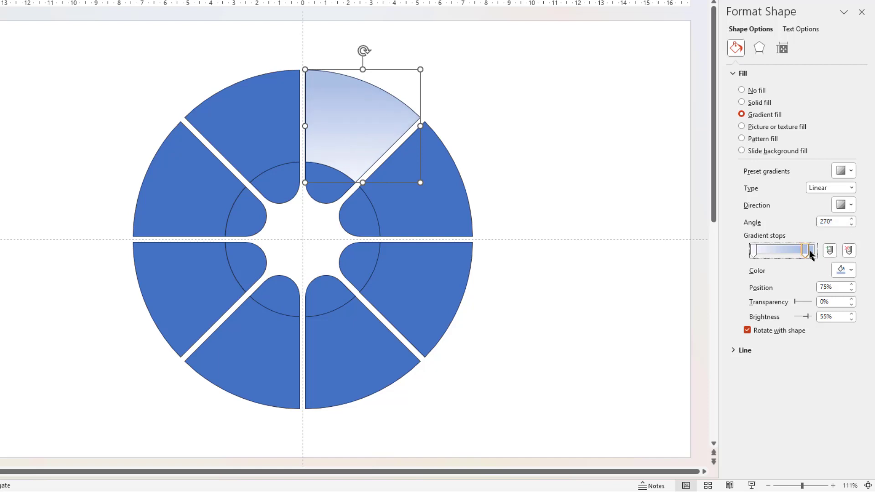
{"action": "left_click", "coordinate": [843, 270]}
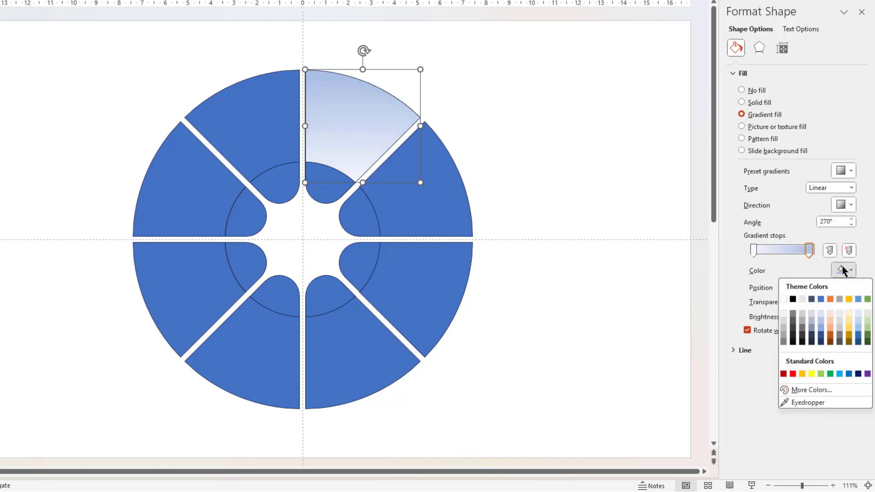
{"action": "left_click", "coordinate": [784, 329]}
{"action": "left_click", "coordinate": [758, 252]}
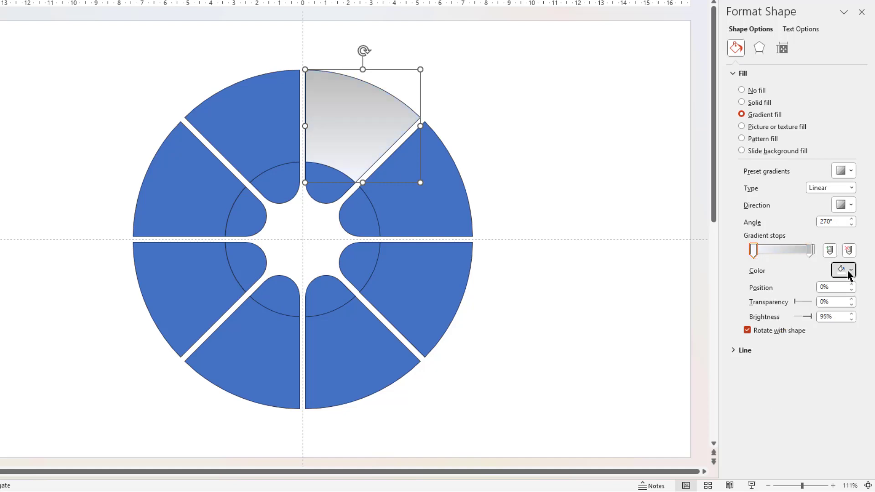
{"action": "left_click", "coordinate": [846, 270]}
{"action": "left_click", "coordinate": [784, 315]}
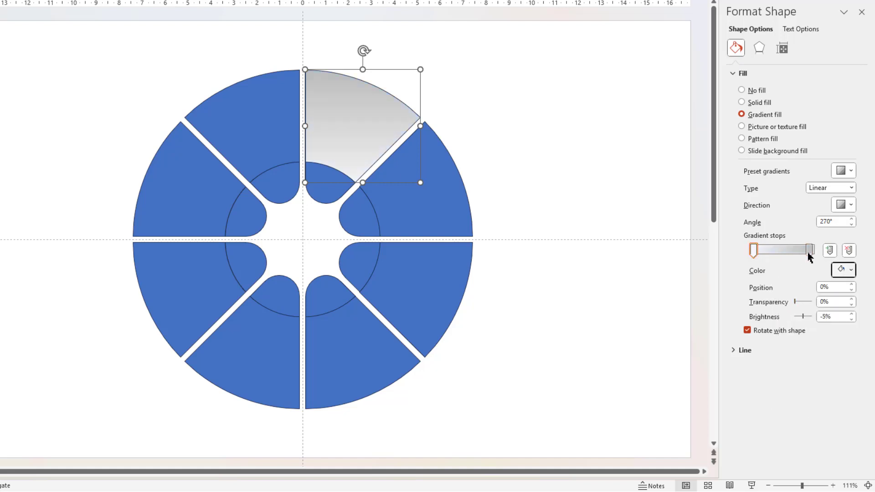
{"action": "left_click", "coordinate": [809, 252]}
{"action": "left_click", "coordinate": [844, 270]}
{"action": "left_click", "coordinate": [785, 320]}
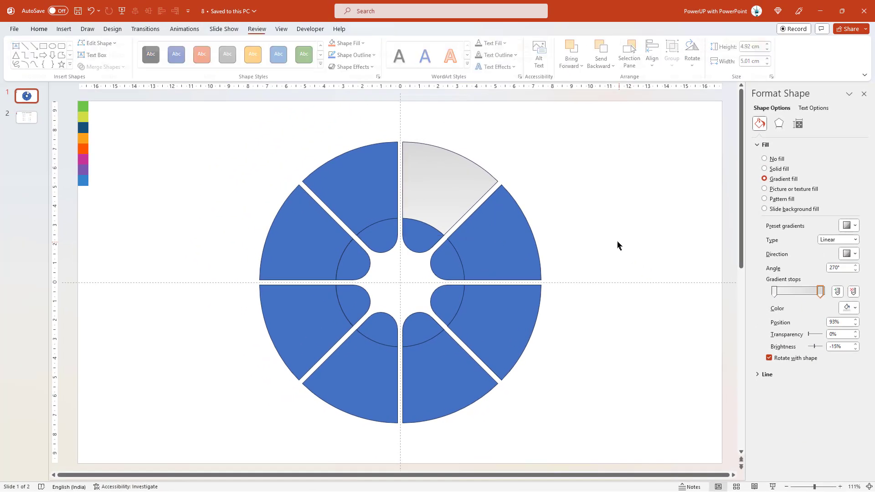
Format-paint the grey gradient from the top-right wedge onto the seven other outer wedges.
{"action": "left_click", "coordinate": [617, 245]}
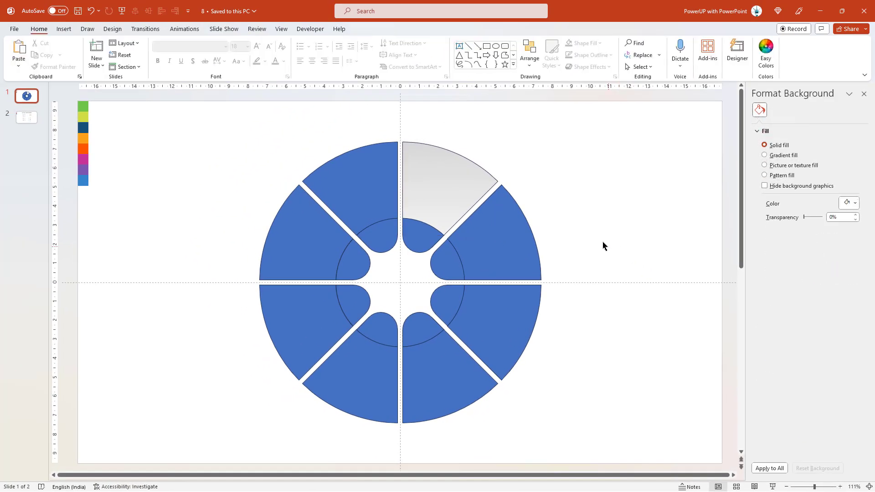
{"action": "left_click", "coordinate": [434, 174]}
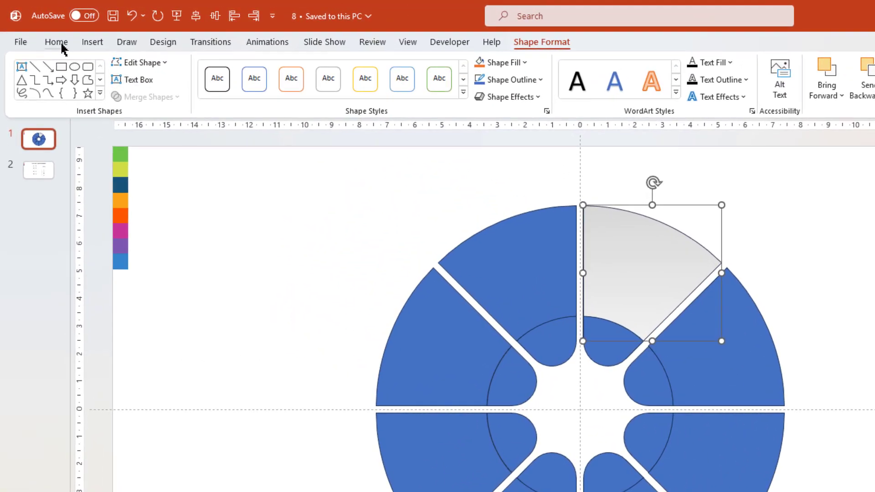
{"action": "left_click", "coordinate": [52, 39]}
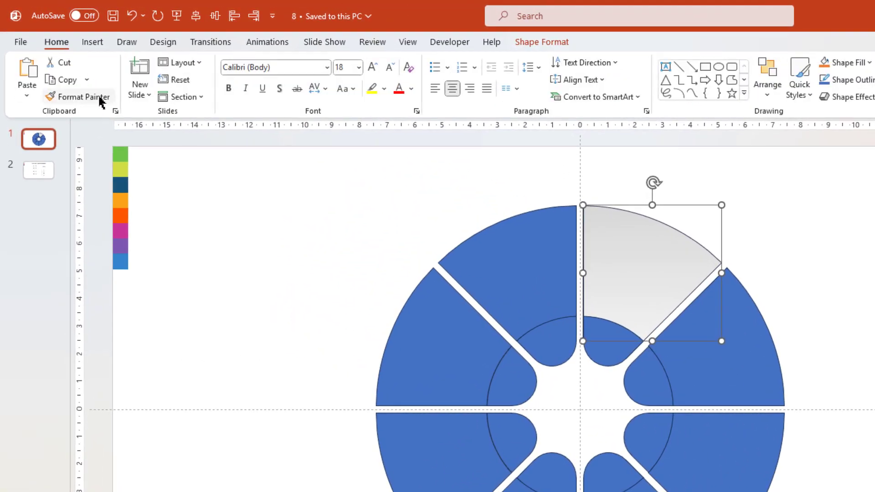
{"action": "double_click", "coordinate": [84, 96]}
{"action": "left_click", "coordinate": [750, 401]}
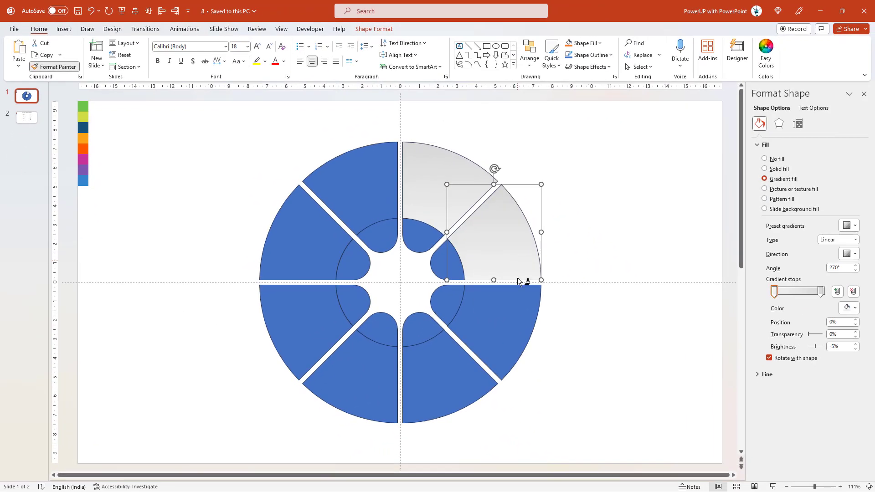
{"action": "left_click", "coordinate": [734, 456]}
{"action": "left_click", "coordinate": [429, 389]}
{"action": "left_click", "coordinate": [361, 389]}
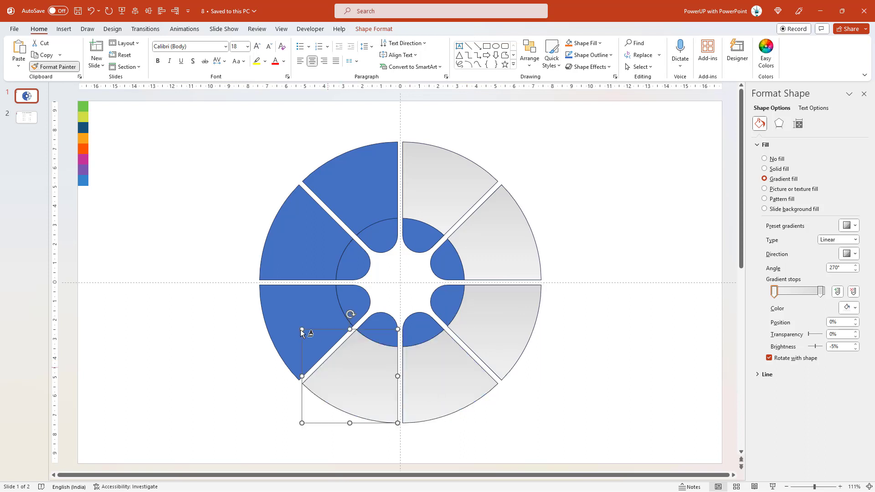
{"action": "left_click", "coordinate": [300, 329]}
{"action": "left_click", "coordinate": [313, 226]}
{"action": "left_click", "coordinate": [364, 177]}
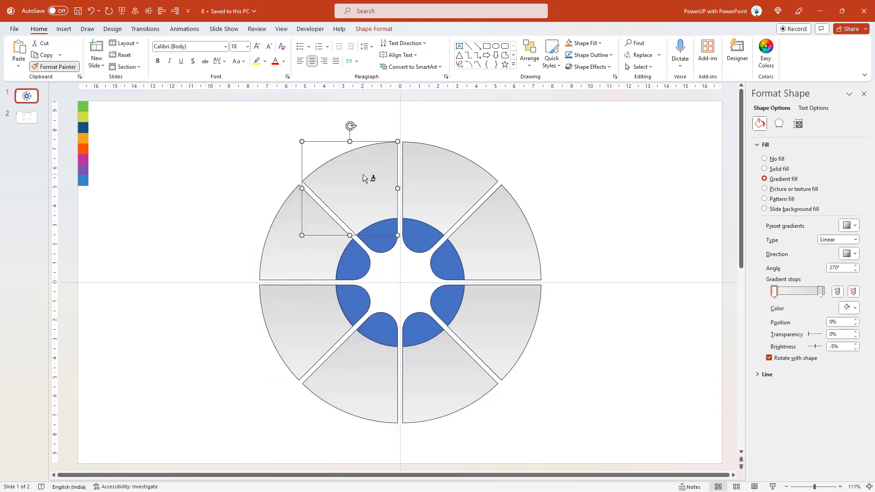
{"action": "key", "text": "Escape"}
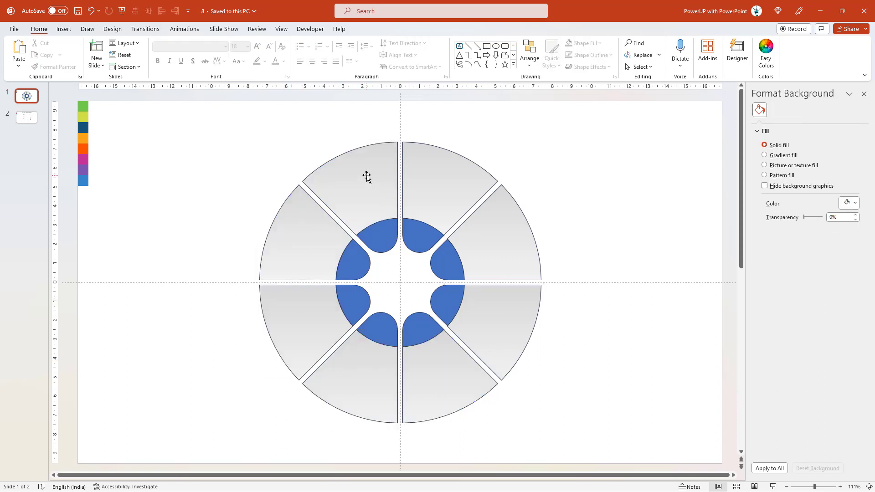
Select the top-left, top-right and another wedge together.
{"action": "left_click", "coordinate": [366, 177]}
{"action": "left_click", "coordinate": [453, 187], "text": "shift"}
{"action": "left_click", "coordinate": [503, 255], "text": "shift"}
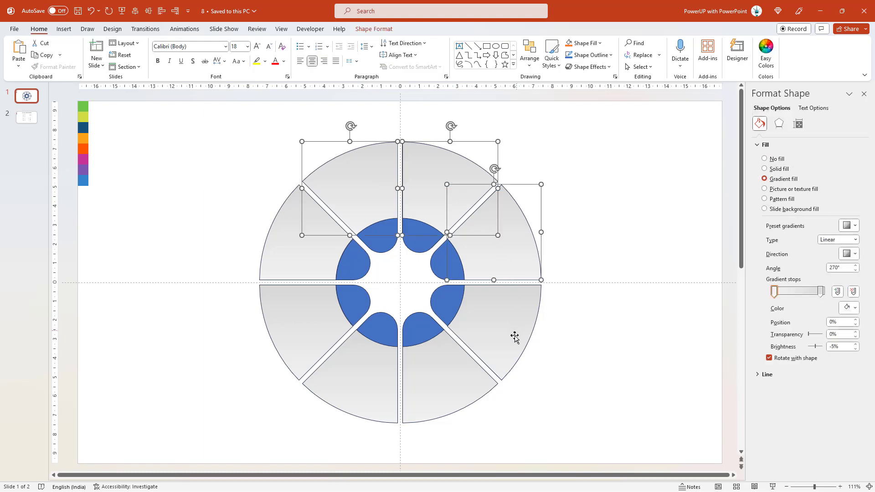
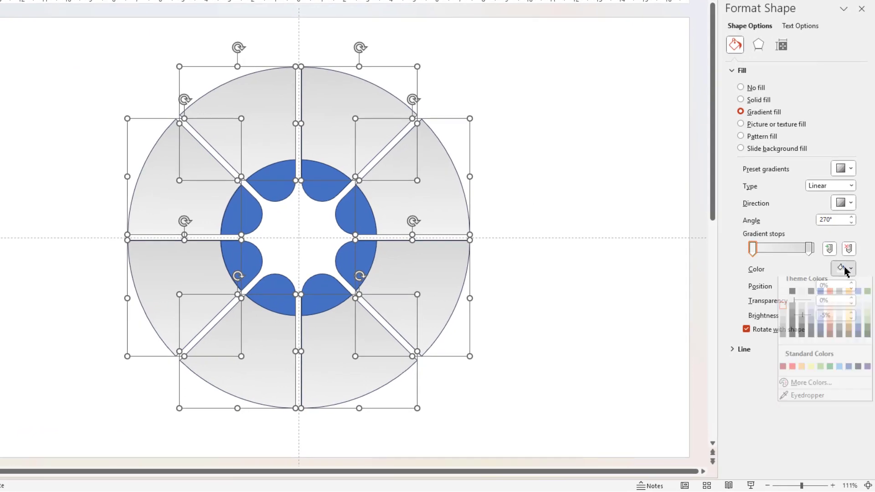
Set the wedge gradient's first stop colour and move its darker end stop to 100%.
{"action": "left_click", "coordinate": [788, 299]}
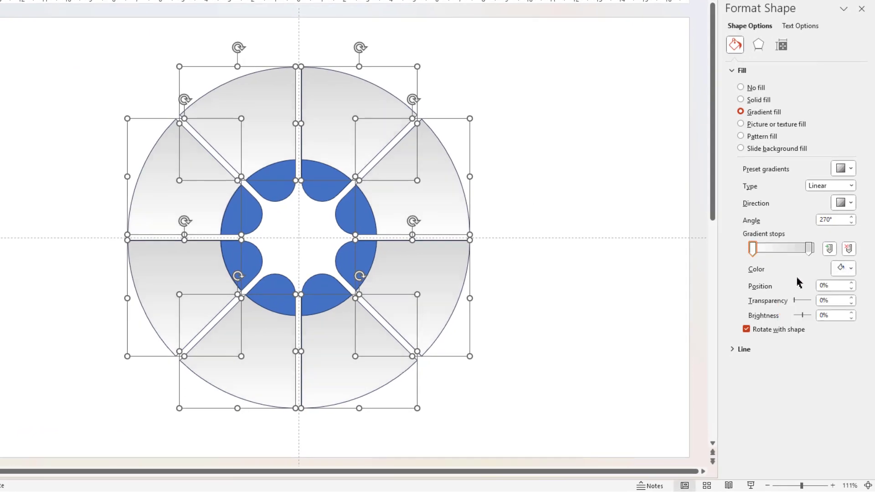
{"action": "left_click_drag", "start_coordinate": [814, 256], "coordinate": [818, 256]}
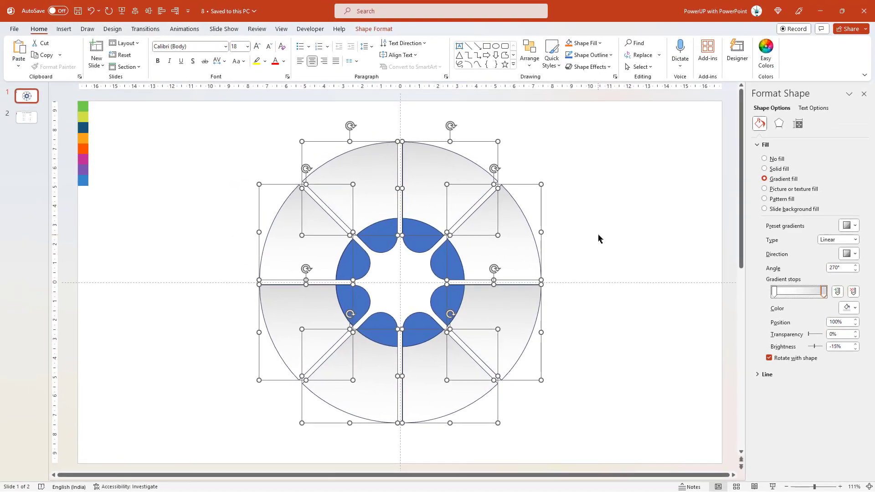
Eyedrop green and yellow-green from the colour strip onto the first two petals clockwise.
{"action": "left_click", "coordinate": [596, 239]}
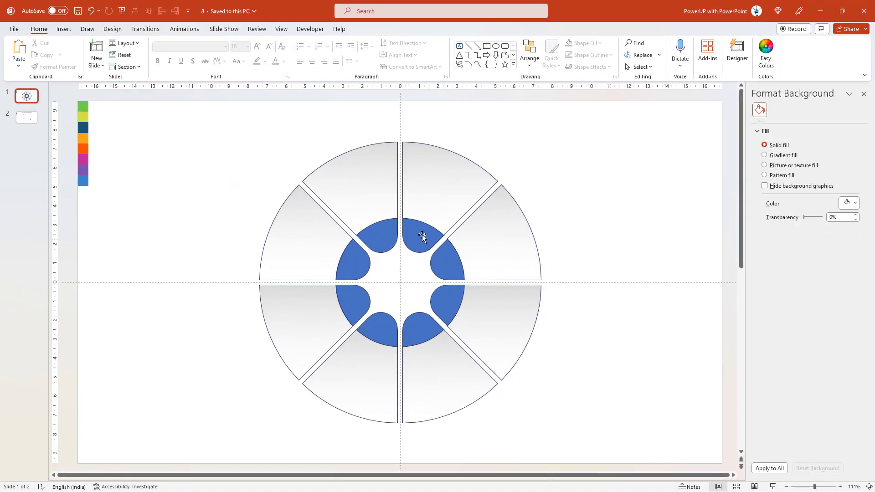
{"action": "left_click", "coordinate": [422, 236]}
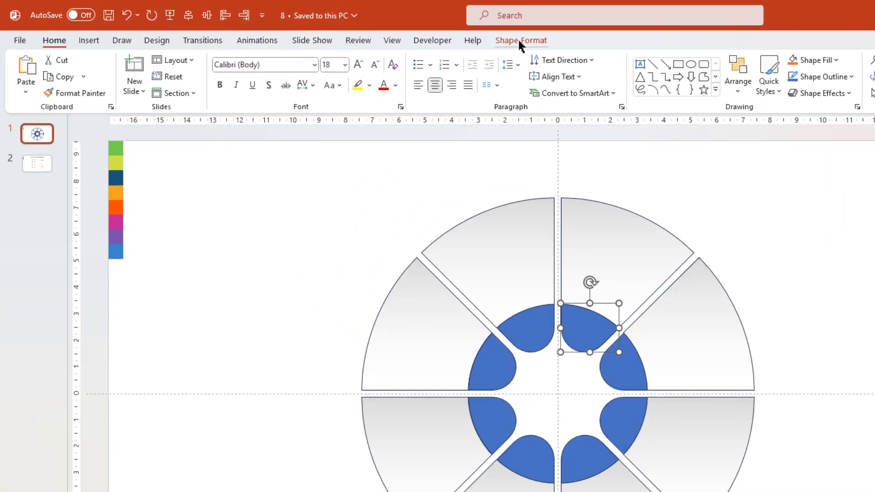
{"action": "left_click", "coordinate": [521, 39]}
{"action": "left_click", "coordinate": [498, 65]}
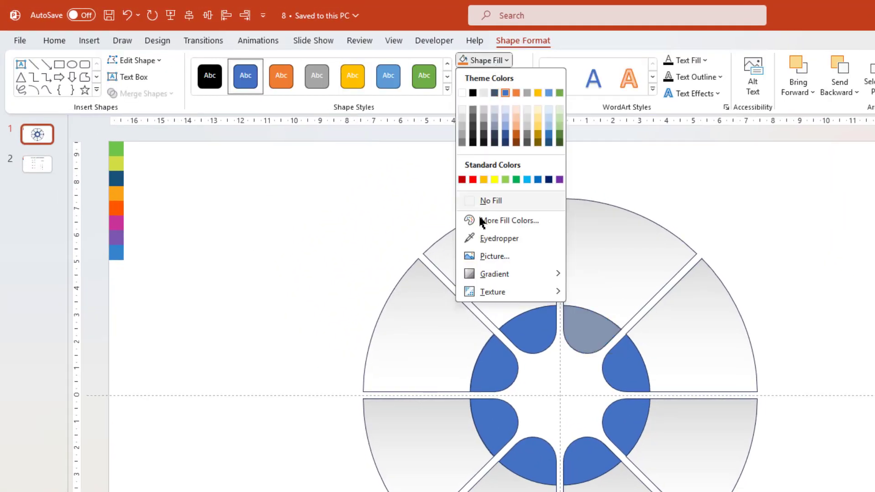
{"action": "left_click", "coordinate": [479, 239]}
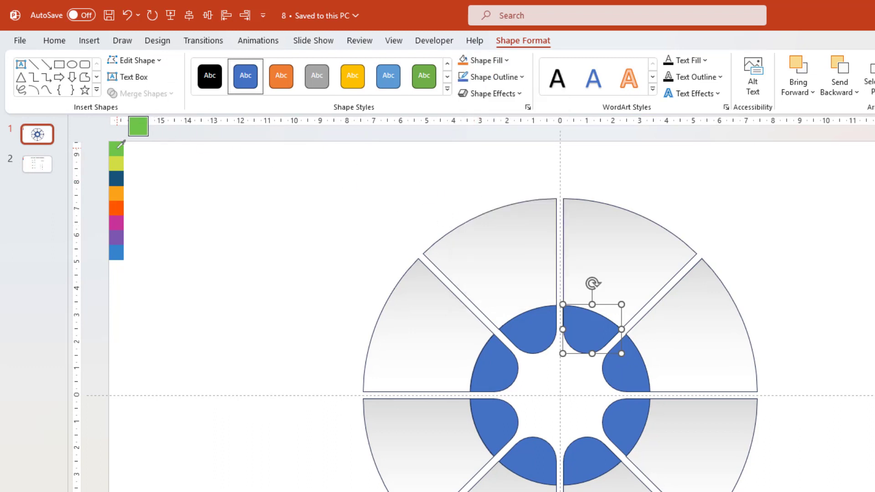
{"action": "left_click", "coordinate": [120, 145]}
{"action": "left_click", "coordinate": [632, 372]}
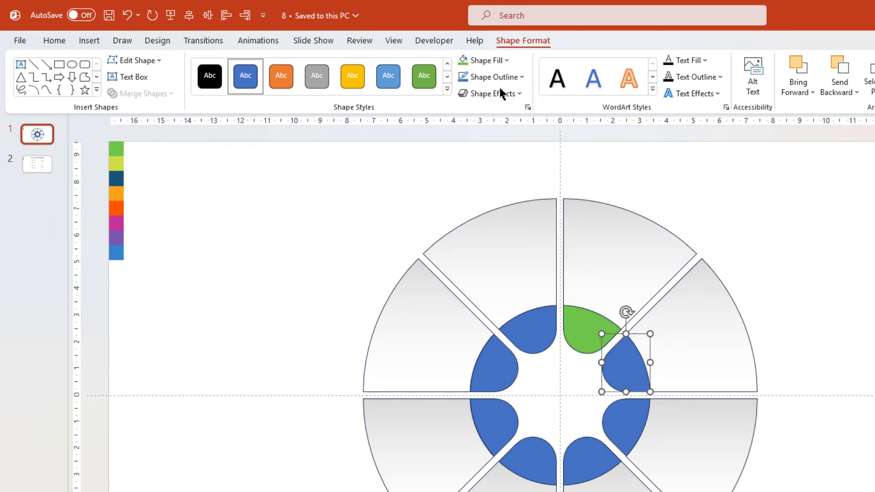
{"action": "left_click", "coordinate": [501, 60]}
{"action": "left_click", "coordinate": [487, 274]}
{"action": "left_click", "coordinate": [121, 163]}
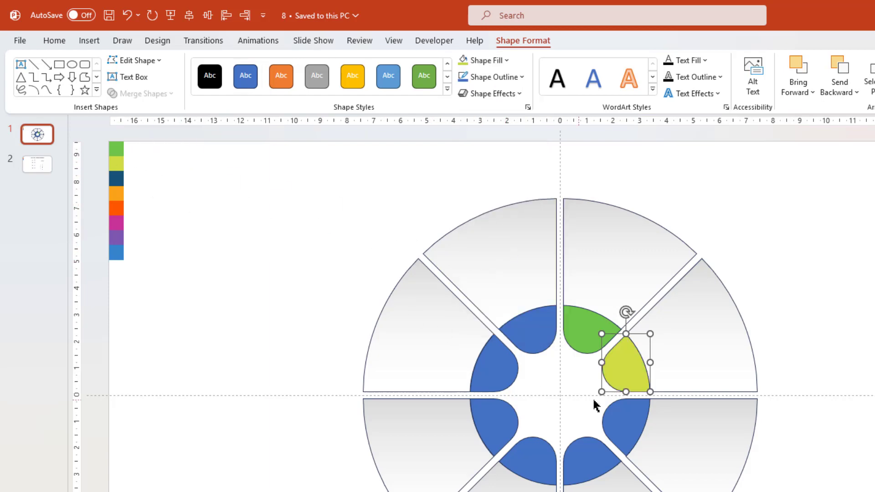
Fill the lower-right and bottom-right petals with the dark blue and orange swatch colours.
{"action": "left_click", "coordinate": [620, 413]}
{"action": "left_click", "coordinate": [498, 61]}
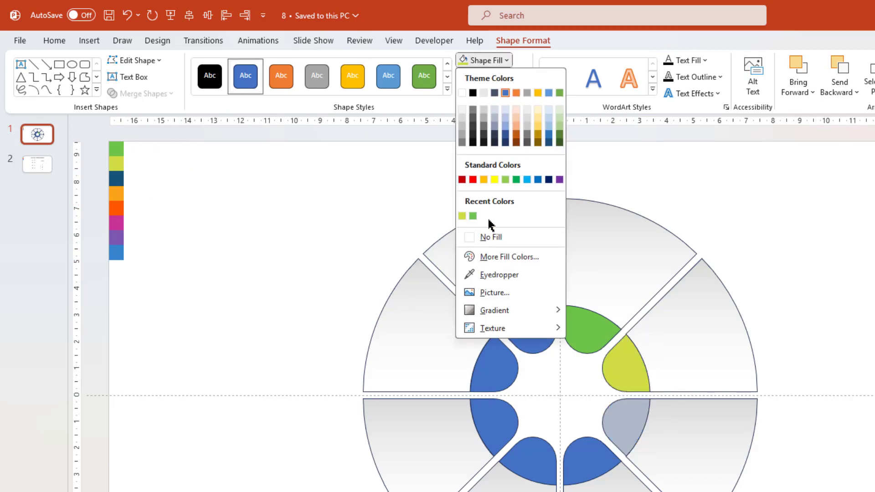
{"action": "left_click", "coordinate": [494, 275]}
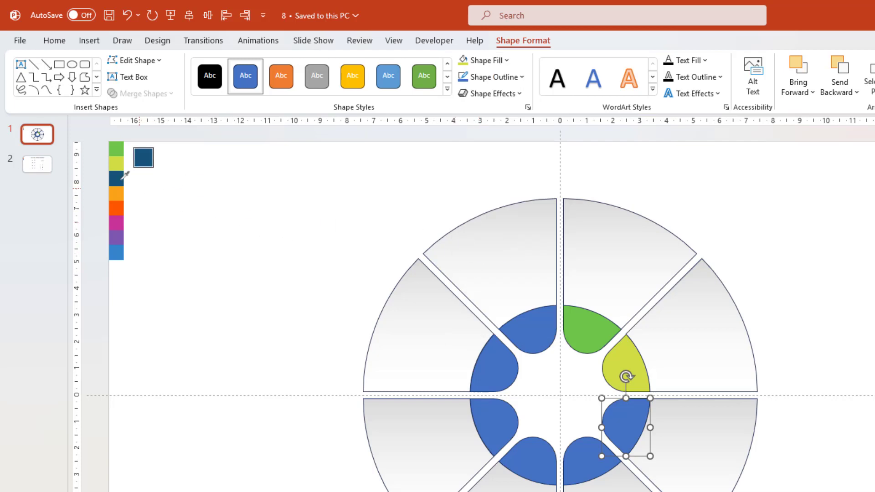
{"action": "left_click", "coordinate": [122, 178]}
{"action": "left_click", "coordinate": [588, 460]}
{"action": "left_click", "coordinate": [501, 60]}
{"action": "left_click", "coordinate": [495, 275]}
{"action": "left_click", "coordinate": [119, 193]}
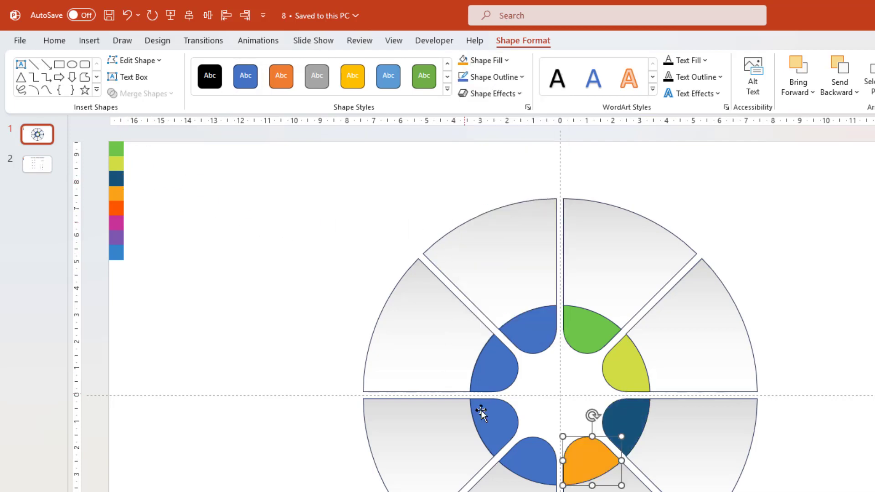
Fill the bottom-left and lower-left petals with the red-orange and magenta swatch colours.
{"action": "left_click", "coordinate": [529, 460]}
{"action": "left_click", "coordinate": [497, 60]}
{"action": "left_click", "coordinate": [495, 273]}
{"action": "left_click", "coordinate": [117, 208]}
{"action": "left_click", "coordinate": [492, 424]}
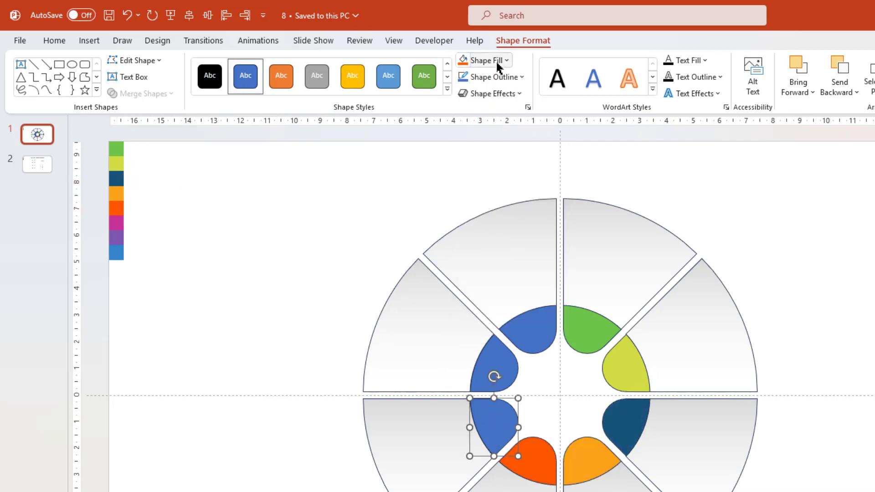
{"action": "left_click", "coordinate": [499, 66]}
{"action": "left_click", "coordinate": [485, 274]}
{"action": "left_click", "coordinate": [116, 222]}
Fill the upper-left and top petals with the purple and light blue swatch colours.
{"action": "left_click", "coordinate": [494, 365]}
{"action": "left_click", "coordinate": [497, 60]}
{"action": "left_click", "coordinate": [485, 273]}
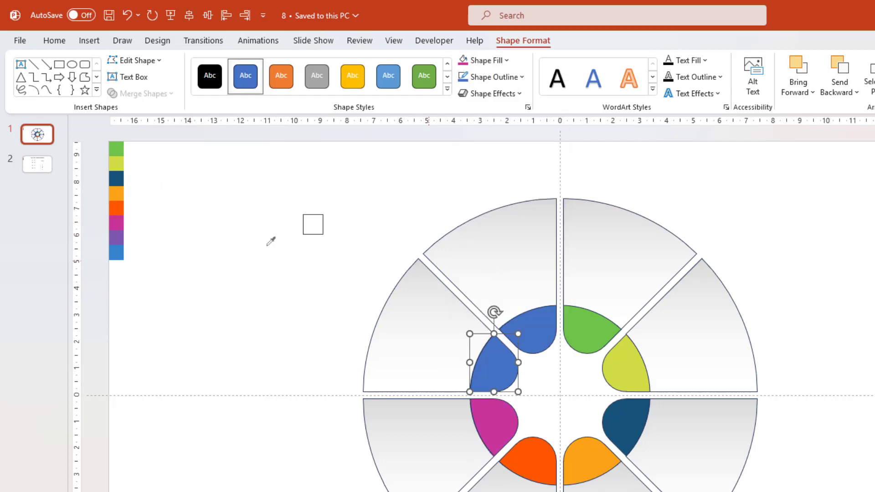
{"action": "left_click", "coordinate": [117, 238]}
{"action": "left_click", "coordinate": [529, 330]}
{"action": "left_click", "coordinate": [497, 60]}
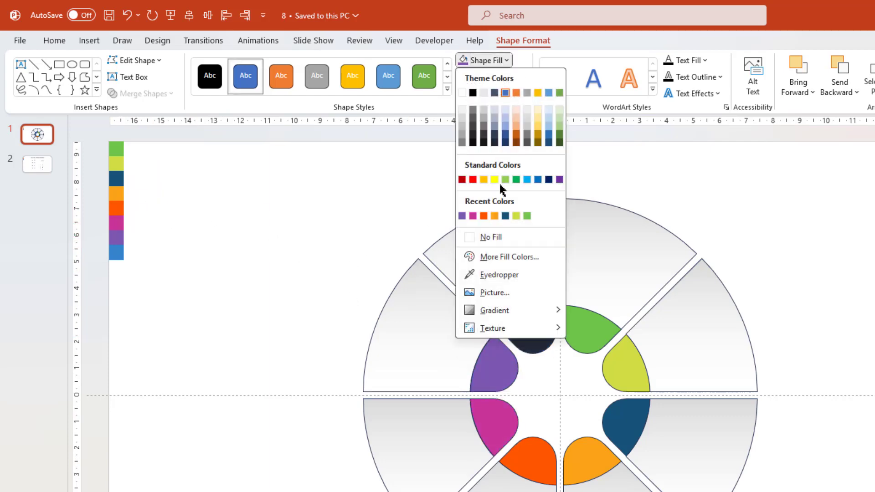
{"action": "left_click", "coordinate": [492, 273]}
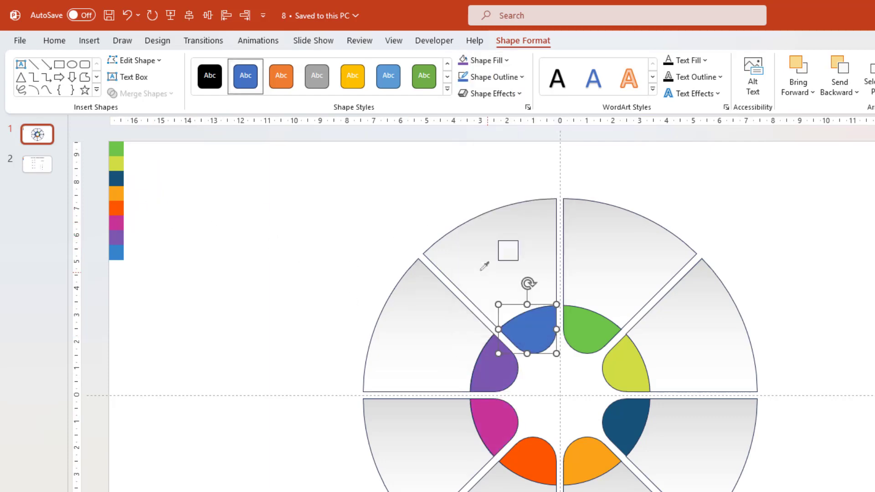
{"action": "left_click", "coordinate": [122, 249]}
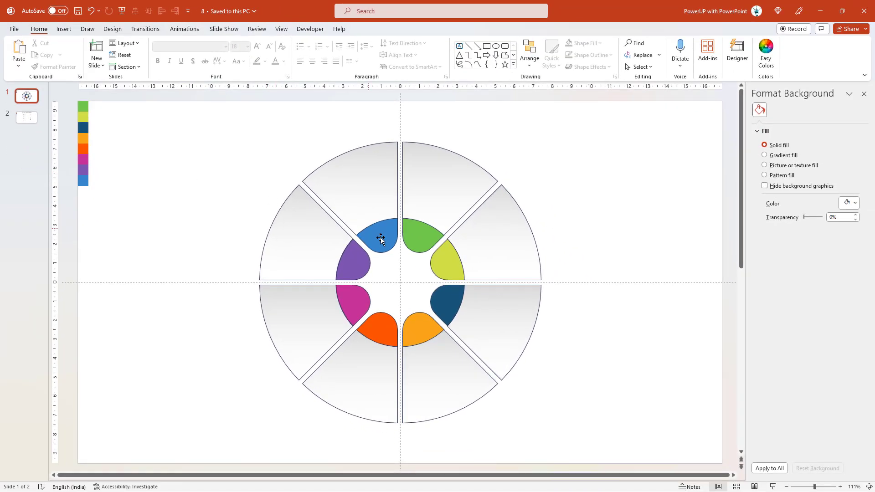
{"action": "left_click", "coordinate": [380, 238]}
Send the coloured petals to back behind the wedges, then select the whole wheel.
{"action": "left_click", "coordinate": [417, 235], "text": "shift"}
{"action": "left_click", "coordinate": [442, 264], "text": "shift"}
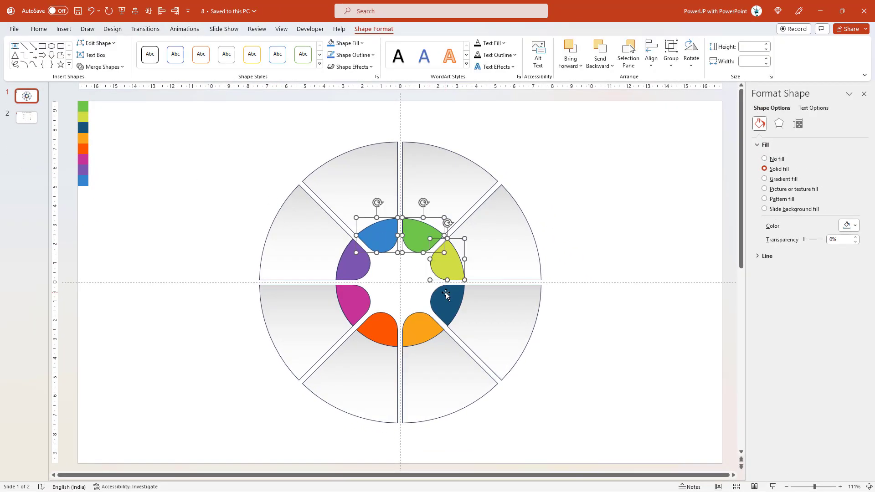
{"action": "left_click", "coordinate": [415, 326], "text": "shift"}
{"action": "left_click", "coordinate": [380, 332], "text": "shift"}
{"action": "left_click", "coordinate": [353, 303], "text": "shift"}
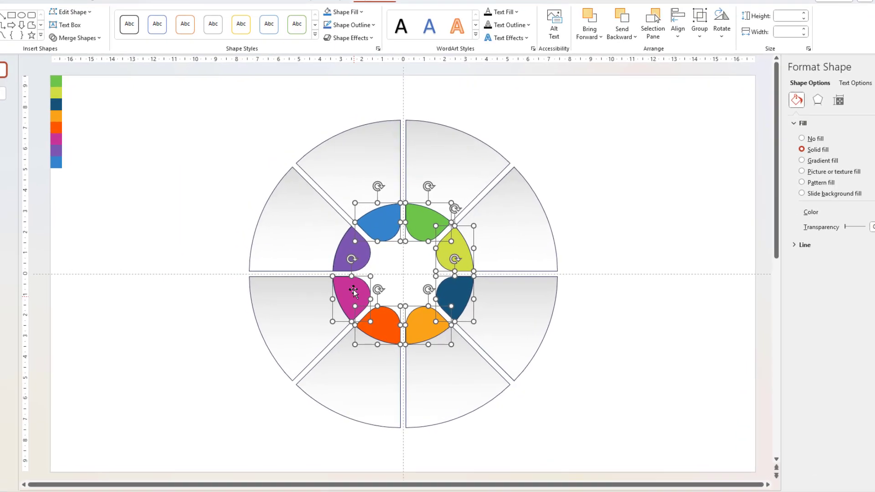
{"action": "left_click", "coordinate": [355, 265], "text": "shift"}
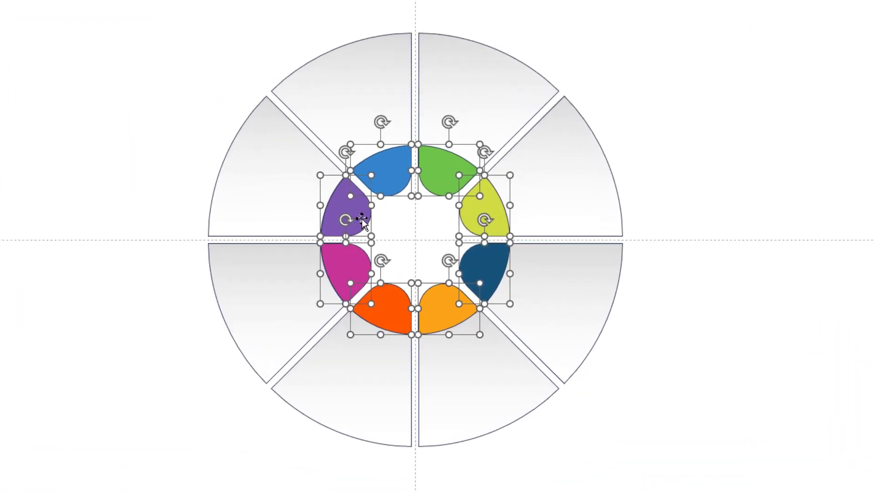
{"action": "right_click", "coordinate": [362, 219]}
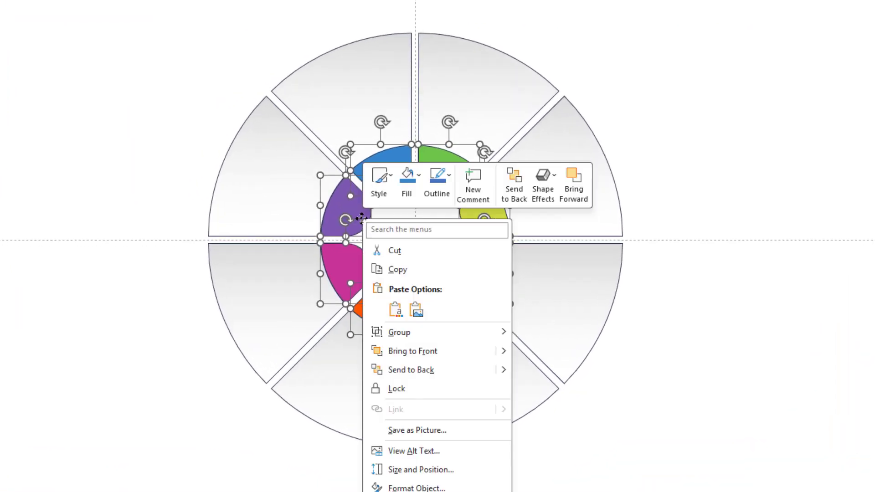
{"action": "left_click", "coordinate": [418, 367]}
{"action": "left_click", "coordinate": [702, 372]}
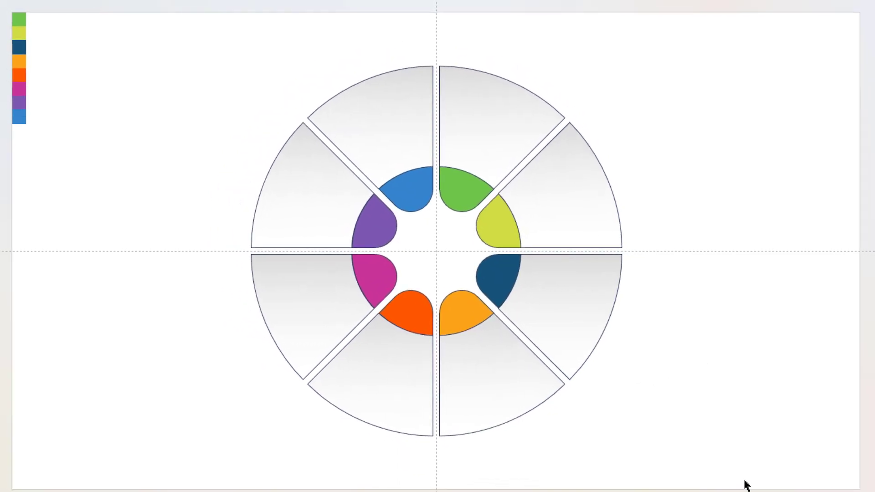
{"action": "left_click_drag", "start_coordinate": [744, 481], "coordinate": [159, 27]}
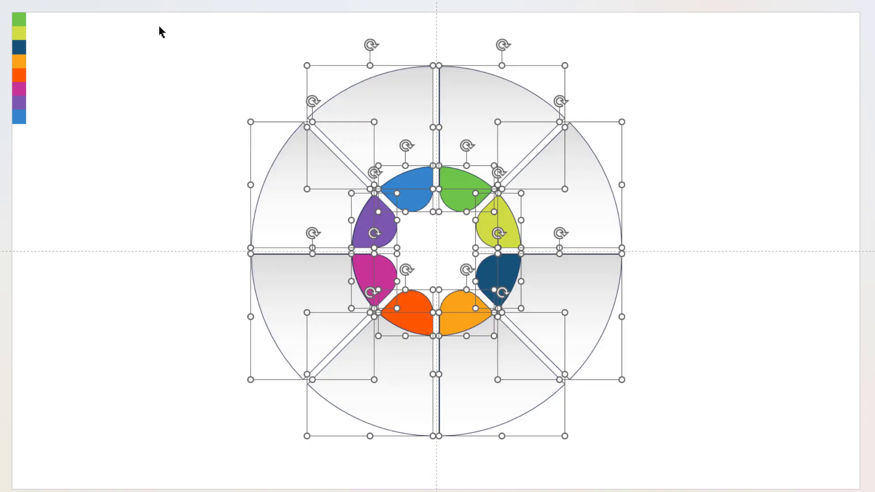
Remove the outlines from all the selected wheel shapes.
{"action": "key", "text": "ctrl+1"}
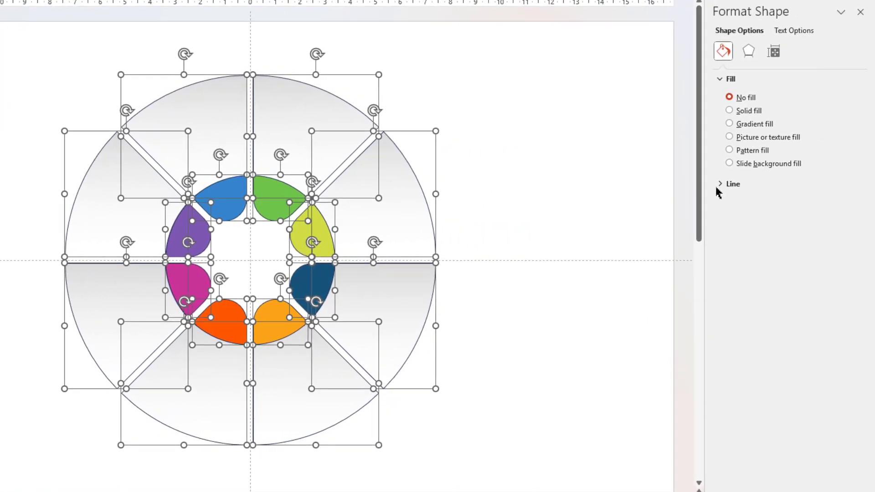
{"action": "left_click", "coordinate": [723, 185]}
{"action": "left_click", "coordinate": [731, 203]}
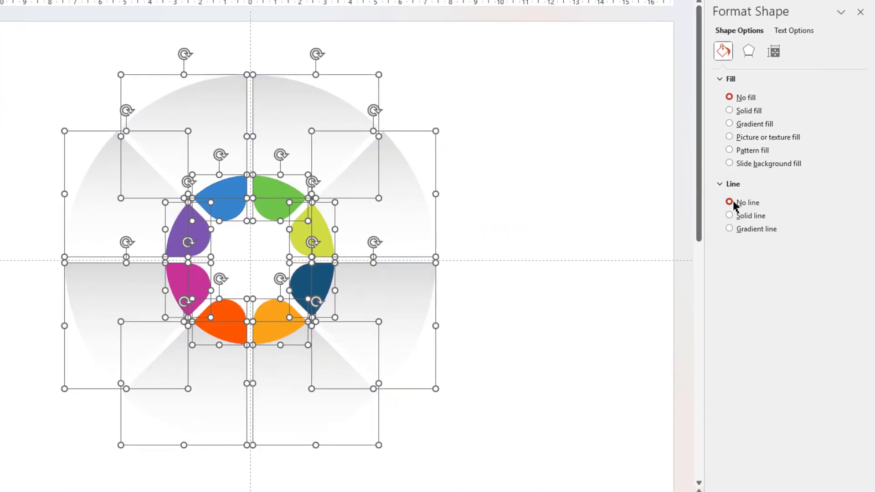
Give the shapes a centred outer shadow, 75% transparent with 9 pt blur.
{"action": "left_click", "coordinate": [753, 51]}
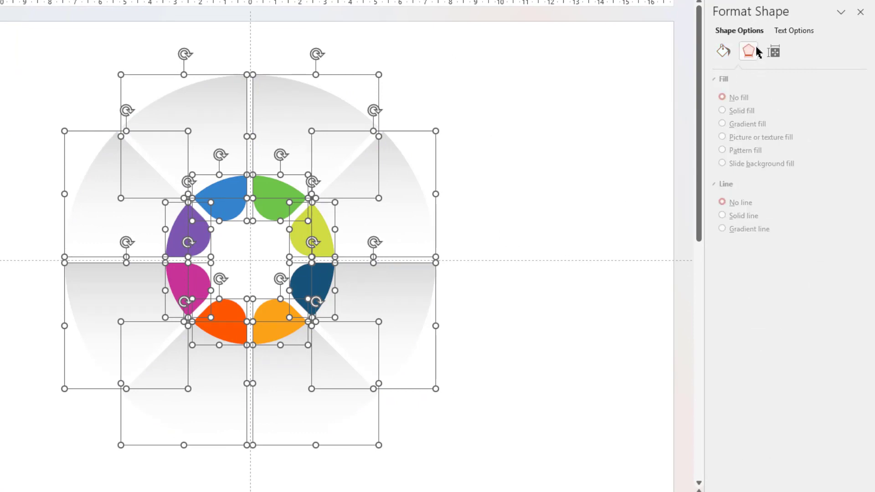
{"action": "left_click", "coordinate": [723, 80]}
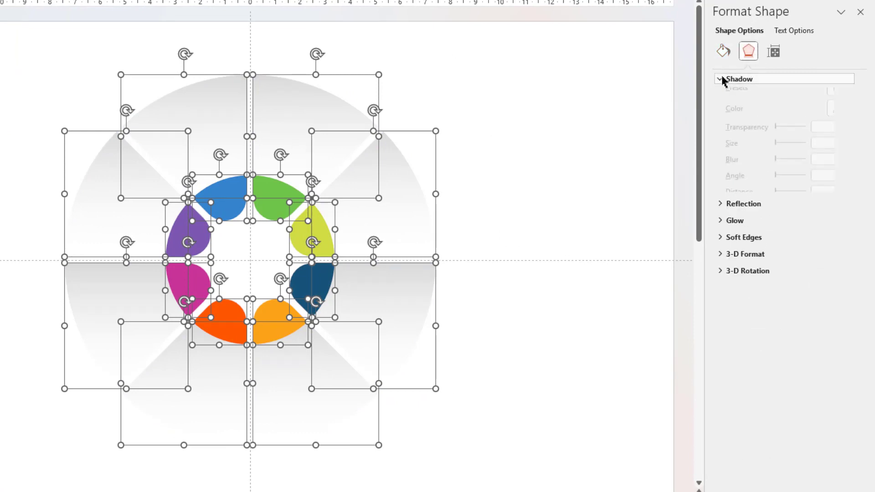
{"action": "left_click", "coordinate": [848, 96]}
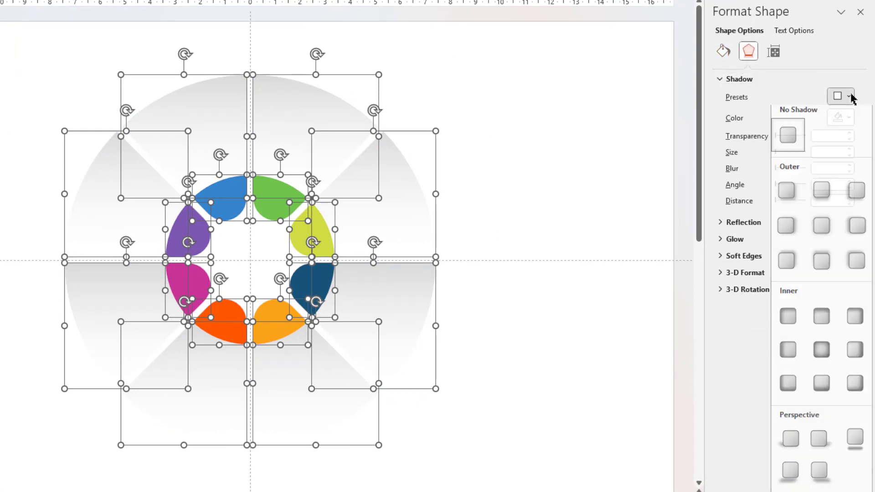
{"action": "left_click", "coordinate": [824, 230]}
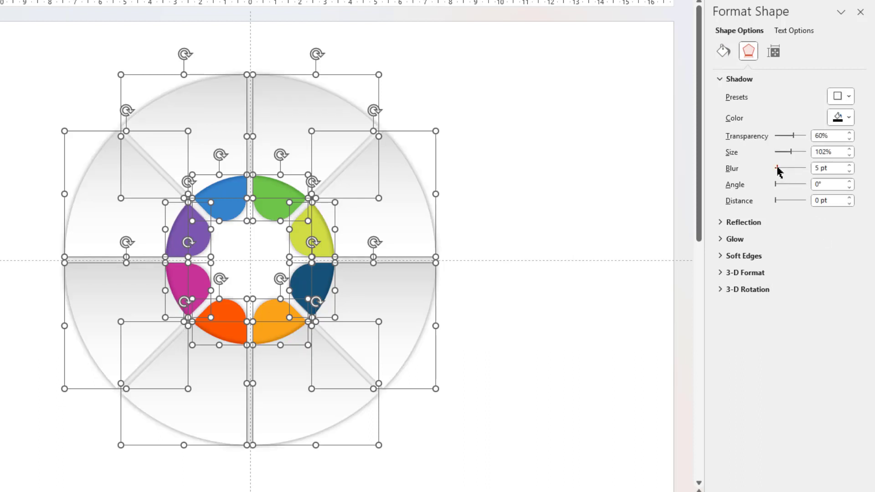
{"action": "left_click_drag", "start_coordinate": [777, 168], "coordinate": [779, 172]}
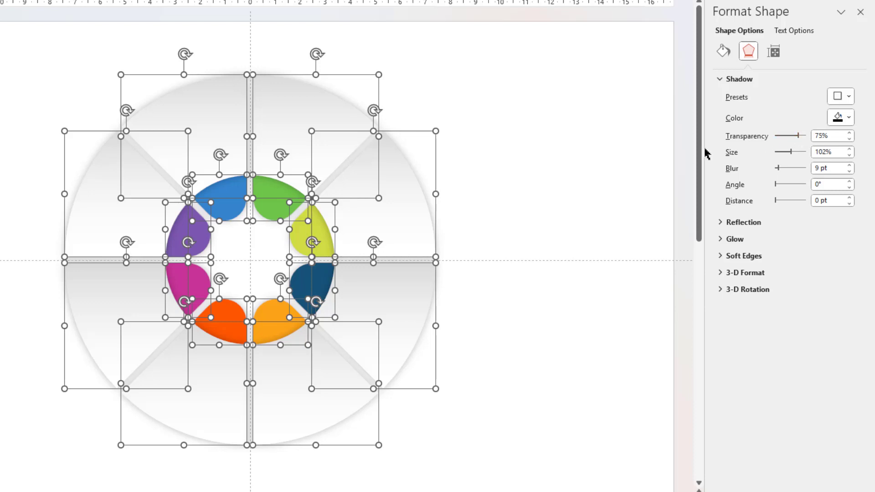
{"action": "left_click", "coordinate": [518, 132]}
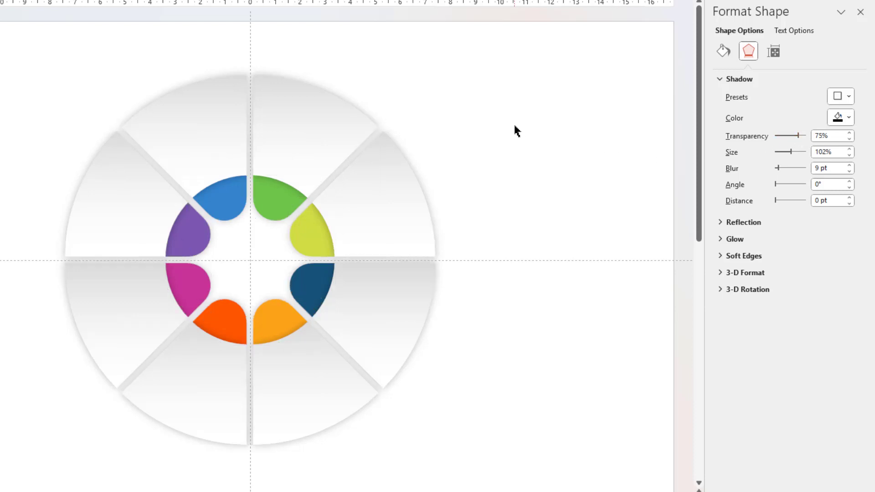
Set the slide background to a radial gradient fill radiating from the centre.
{"action": "right_click", "coordinate": [561, 87]}
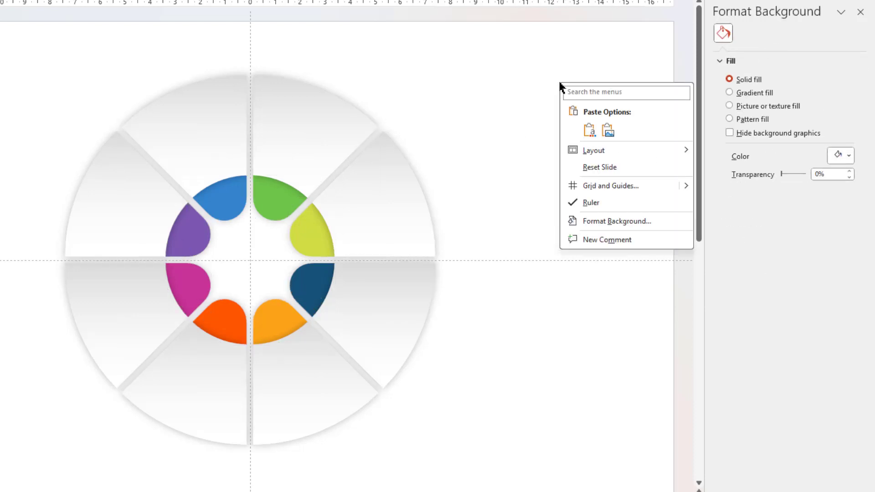
{"action": "left_click", "coordinate": [619, 222]}
{"action": "left_click", "coordinate": [730, 93]}
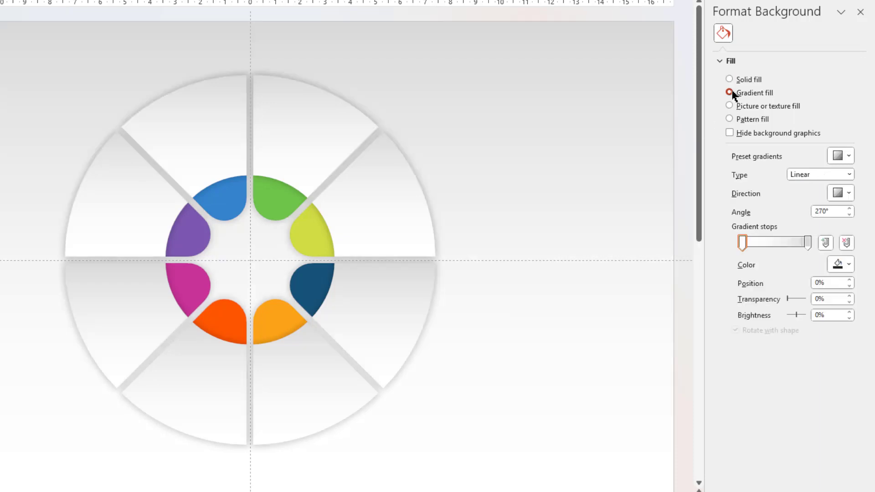
{"action": "left_click", "coordinate": [850, 175]}
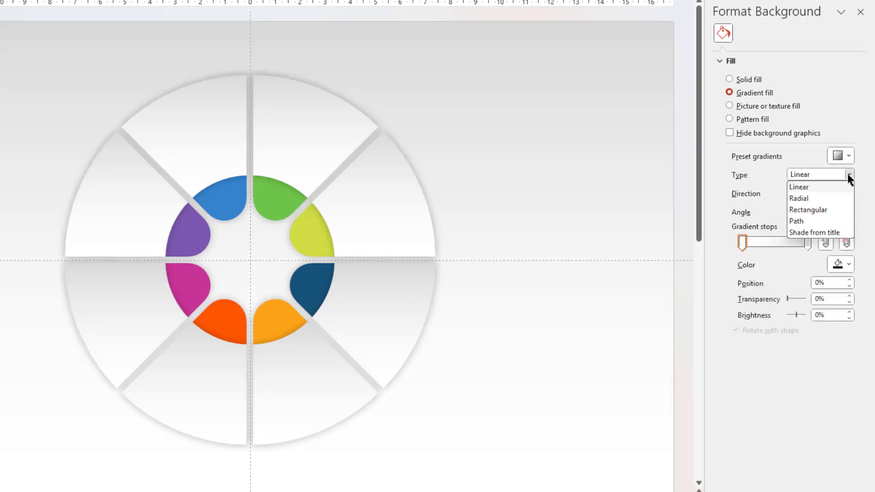
{"action": "left_click", "coordinate": [806, 198]}
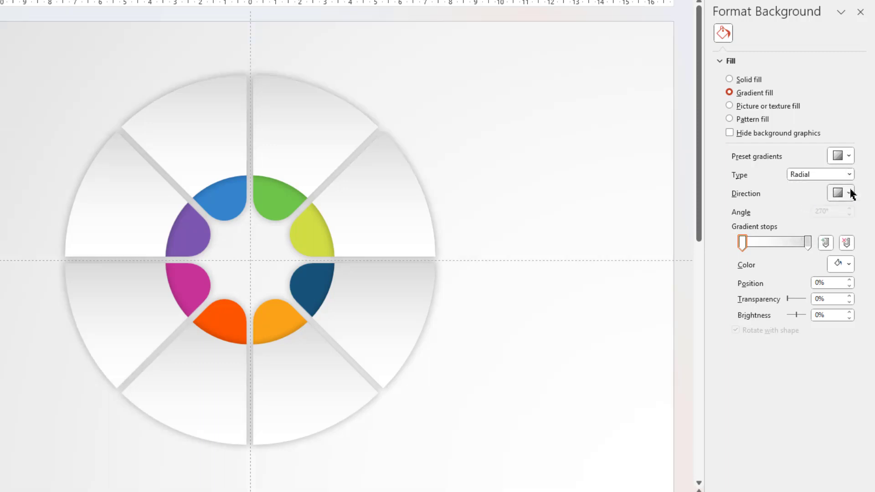
{"action": "left_click", "coordinate": [851, 193]}
{"action": "left_click", "coordinate": [803, 218]}
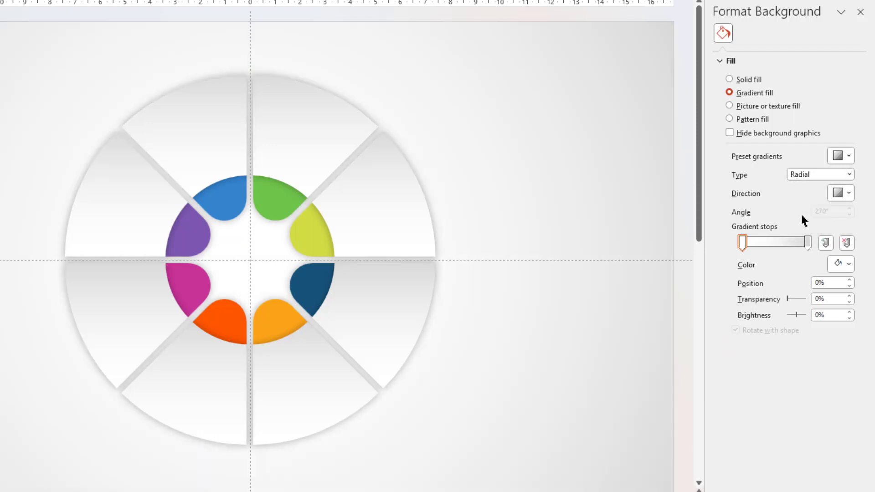
Colour the gradient stops grey, darkest at the outer stop, with the lighter inner stop at 29%.
{"action": "left_click", "coordinate": [838, 264]}
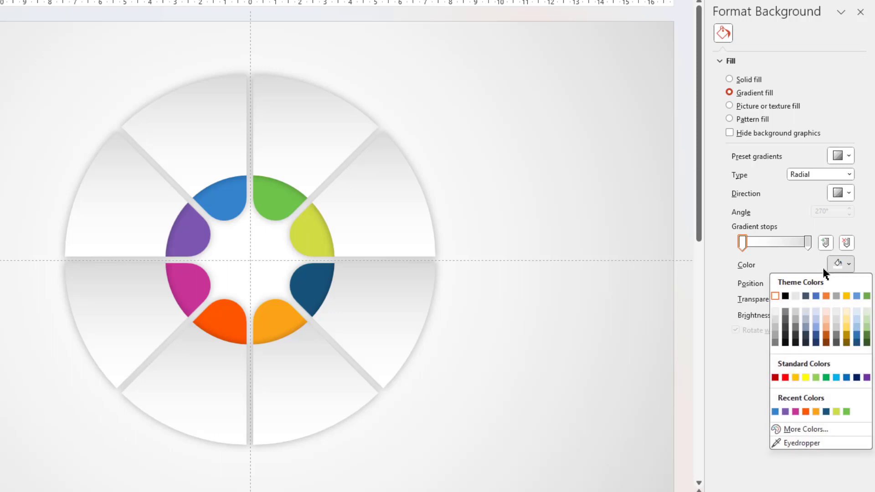
{"action": "left_click", "coordinate": [775, 328]}
{"action": "left_click", "coordinate": [810, 246]}
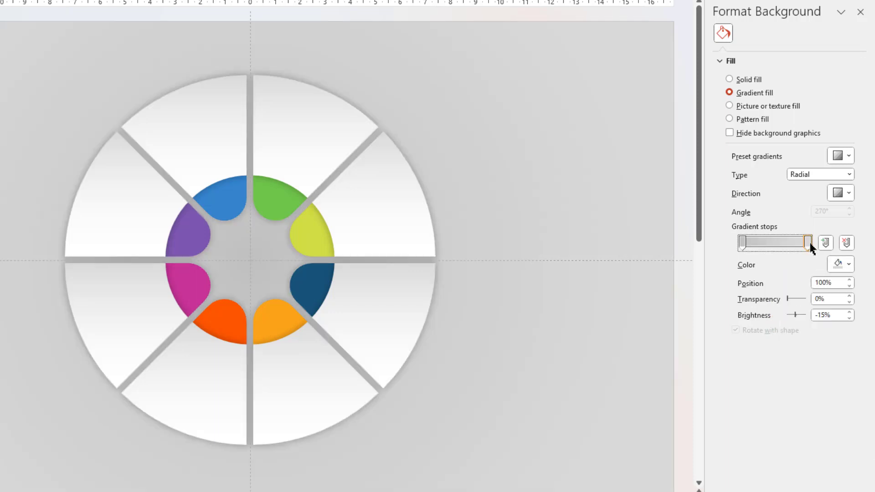
{"action": "left_click", "coordinate": [839, 264]}
{"action": "left_click", "coordinate": [776, 342]}
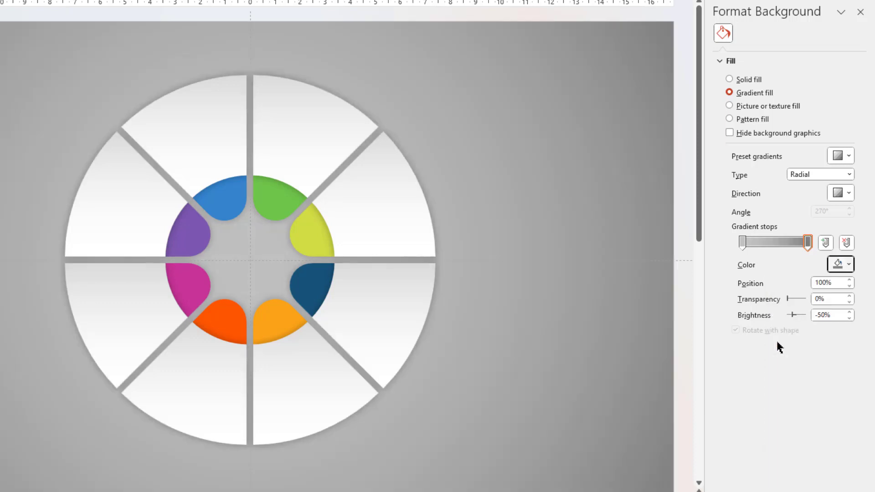
{"action": "left_click", "coordinate": [743, 243]}
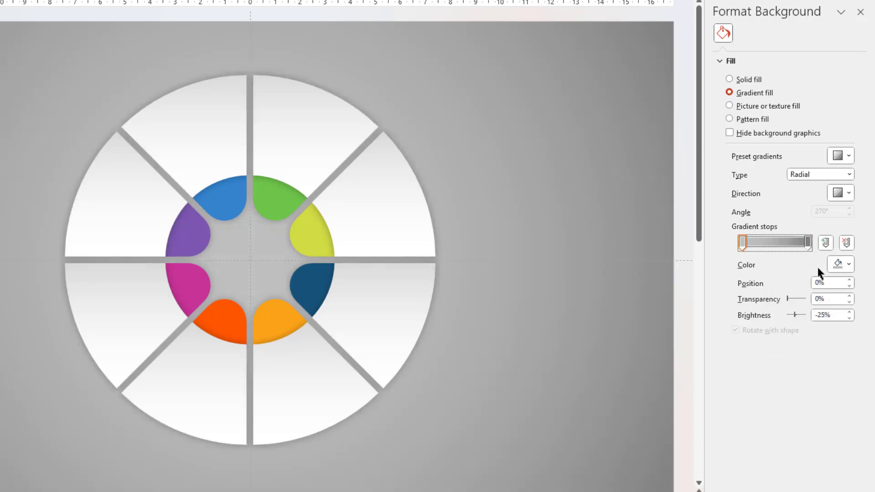
{"action": "left_click", "coordinate": [838, 264]}
{"action": "left_click", "coordinate": [776, 324]}
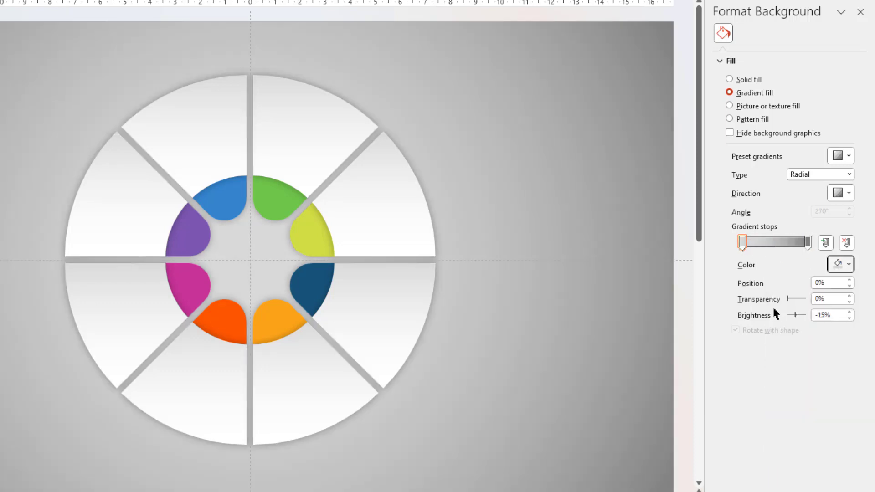
{"action": "left_click_drag", "start_coordinate": [746, 242], "coordinate": [765, 243]}
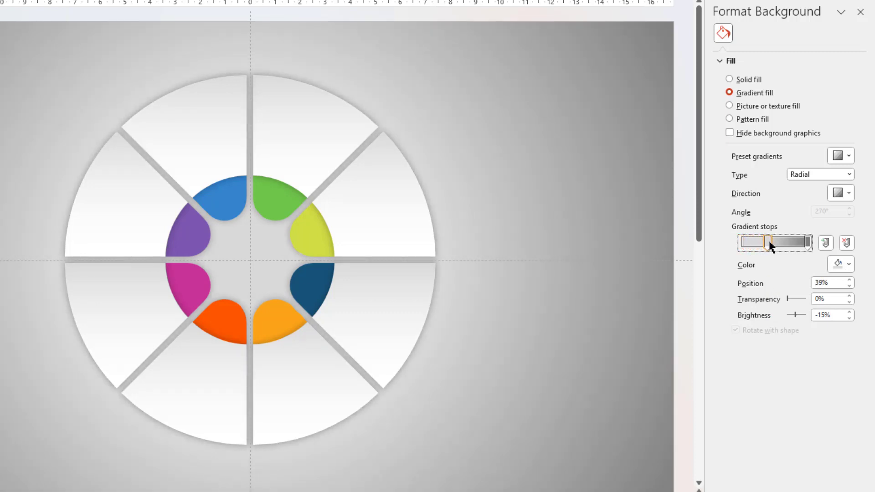
{"action": "left_click_drag", "start_coordinate": [770, 247], "coordinate": [762, 243]}
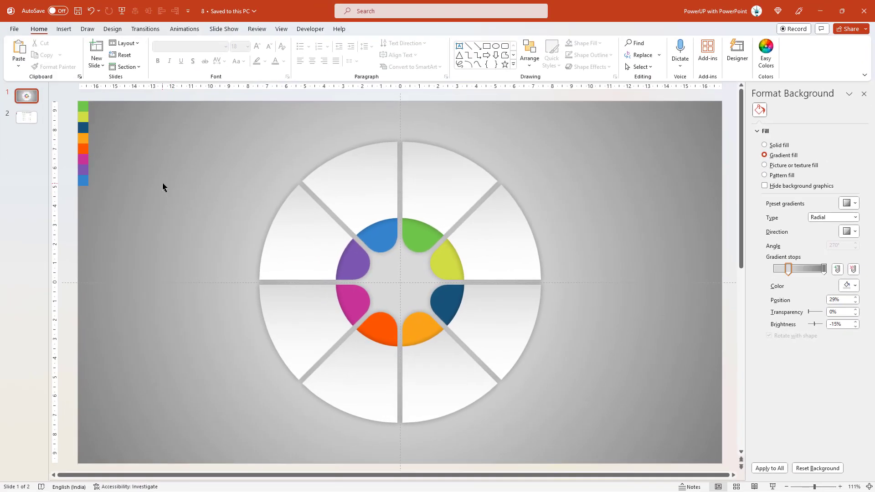
{"action": "left_click", "coordinate": [36, 122]}
Copy the 01–08 number labels from slide 2 onto the wheel slide and make them white.
{"action": "left_click_drag", "start_coordinate": [248, 173], "coordinate": [381, 408]}
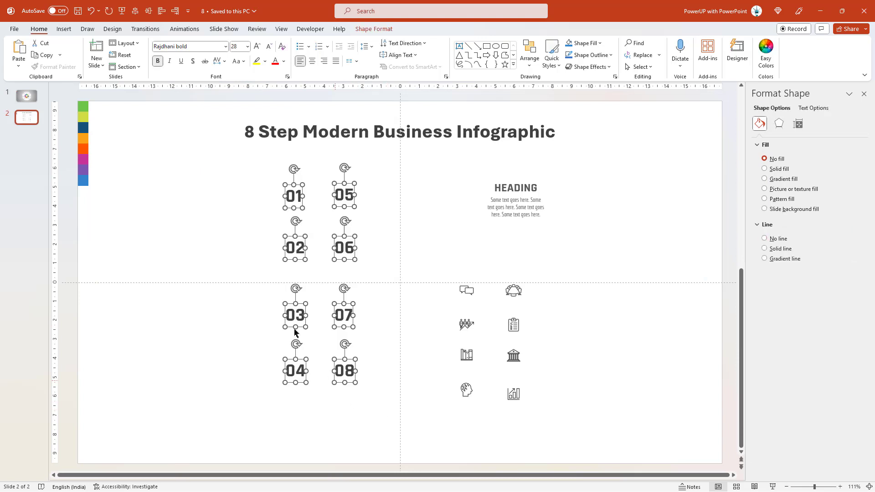
{"action": "key", "text": "ctrl+c"}
{"action": "left_click", "coordinate": [27, 96]}
{"action": "key", "text": "ctrl+v"}
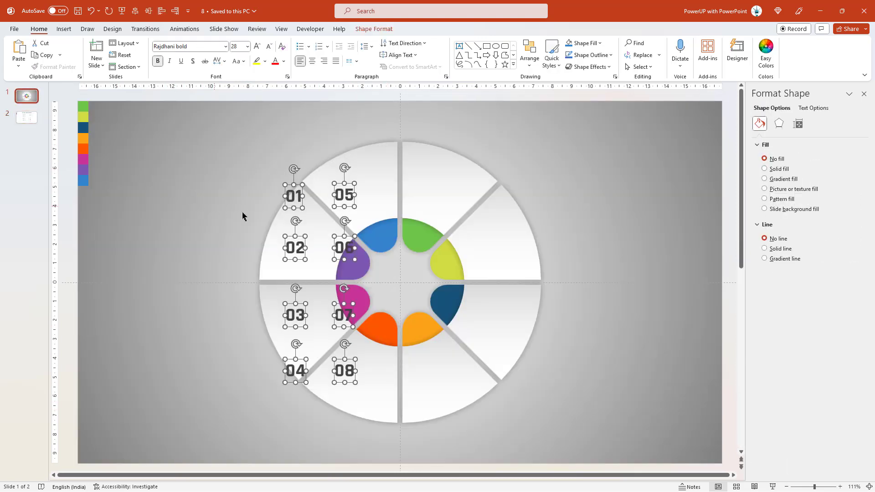
{"action": "left_click_drag", "start_coordinate": [298, 186], "coordinate": [171, 185]}
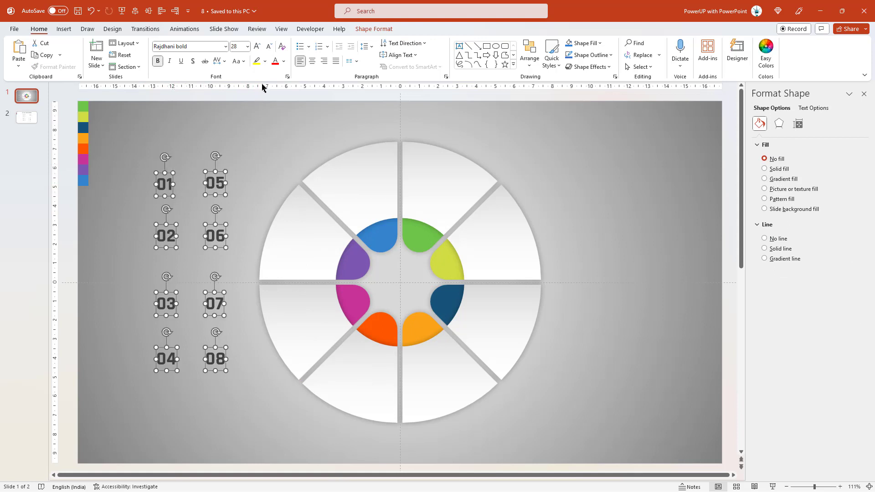
{"action": "left_click", "coordinate": [284, 62]}
{"action": "left_click", "coordinate": [276, 85]}
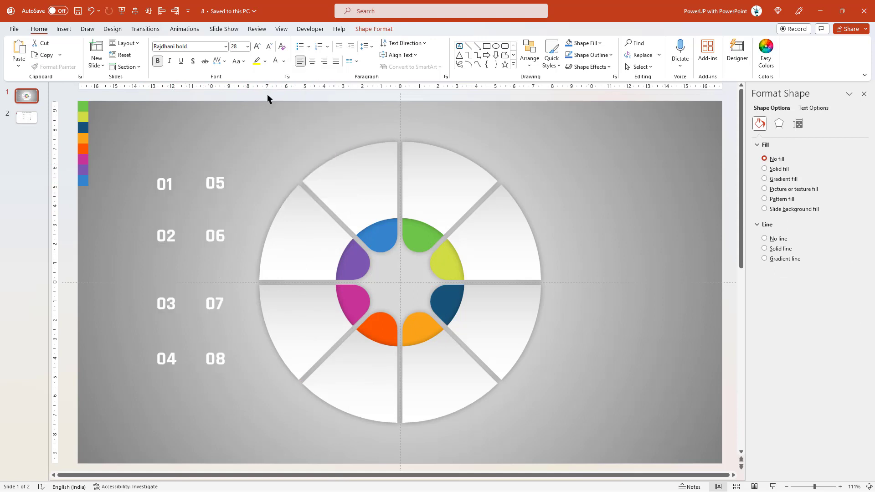
{"action": "left_click", "coordinate": [235, 151]}
Place each number label 01–08 on its matching coloured petal.
{"action": "left_click", "coordinate": [170, 197]}
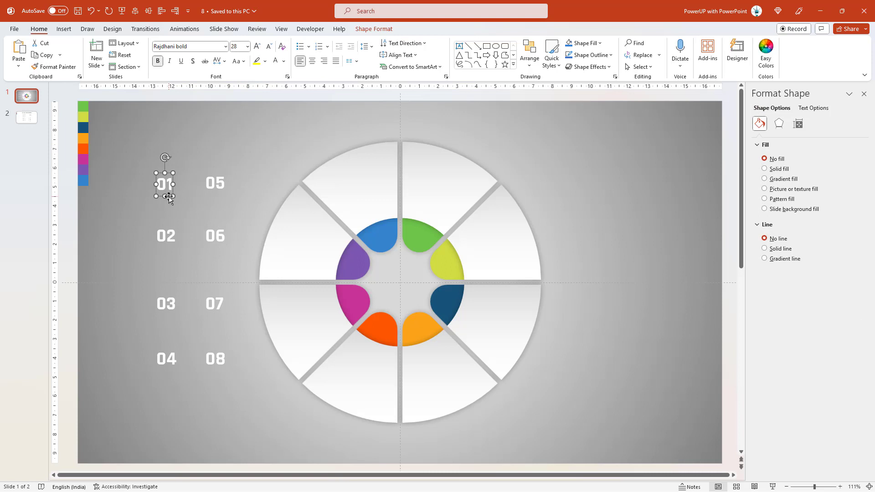
{"action": "left_click_drag", "start_coordinate": [170, 199], "coordinate": [423, 247]}
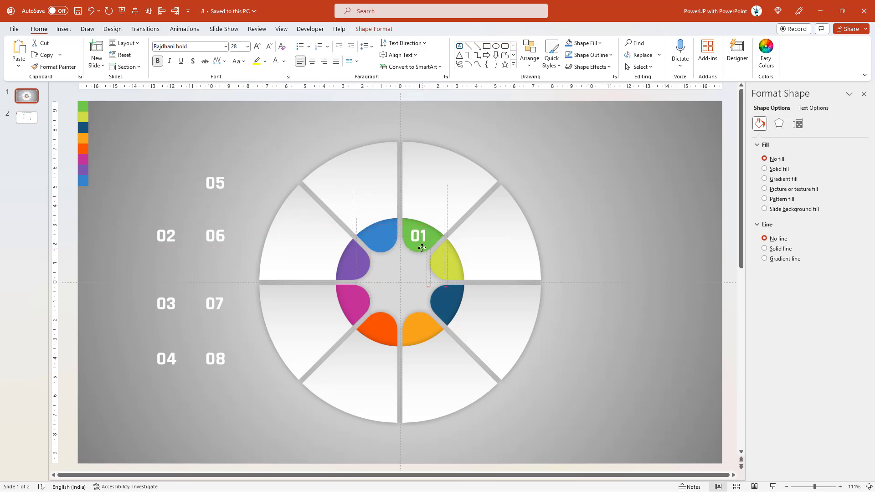
{"action": "left_click", "coordinate": [169, 237]}
{"action": "left_click_drag", "start_coordinate": [173, 249], "coordinate": [450, 275]}
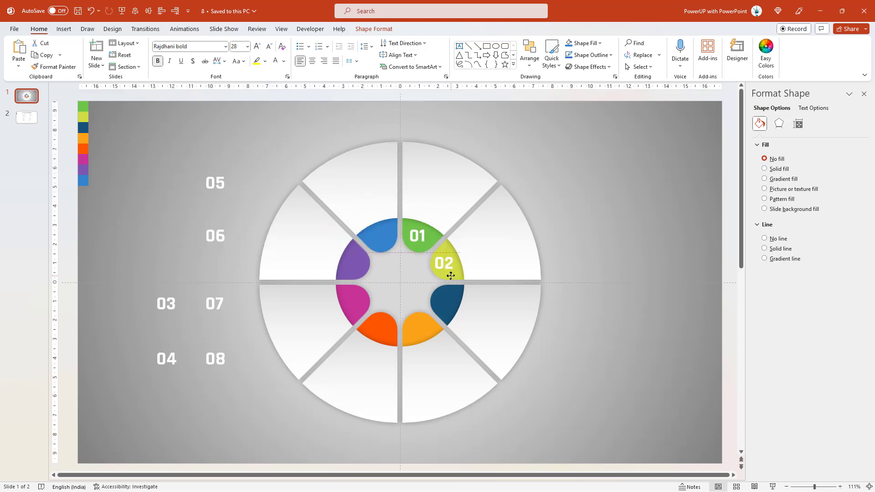
{"action": "left_click", "coordinate": [168, 308]}
{"action": "left_click_drag", "start_coordinate": [169, 308], "coordinate": [448, 308]}
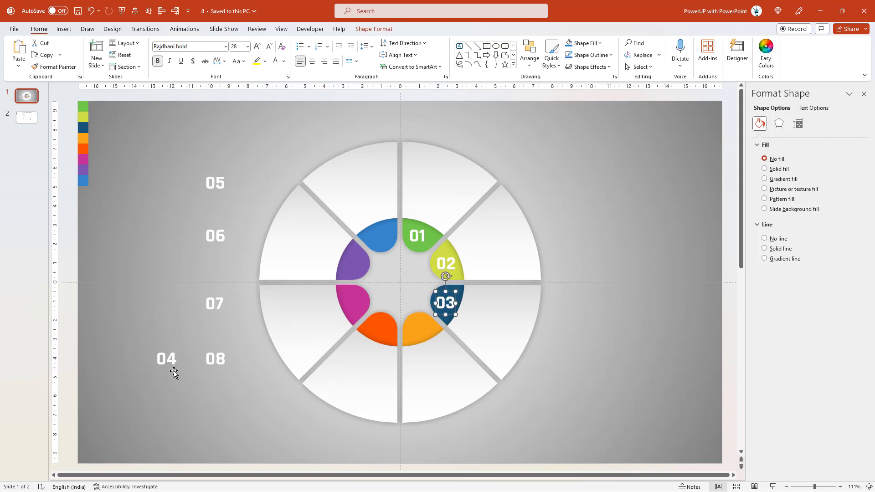
{"action": "left_click_drag", "start_coordinate": [174, 373], "coordinate": [425, 341]}
{"action": "left_click_drag", "start_coordinate": [230, 363], "coordinate": [394, 242]}
{"action": "left_click_drag", "start_coordinate": [219, 307], "coordinate": [357, 269]}
{"action": "mouse_move", "coordinate": [226, 249]}
{"action": "left_mouse_down"}
{"action": "mouse_move", "coordinate": [336, 316]}
{"action": "mouse_move", "coordinate": [357, 316]}
{"action": "left_mouse_up"}
{"action": "left_click_drag", "start_coordinate": [215, 183], "coordinate": [379, 328]}
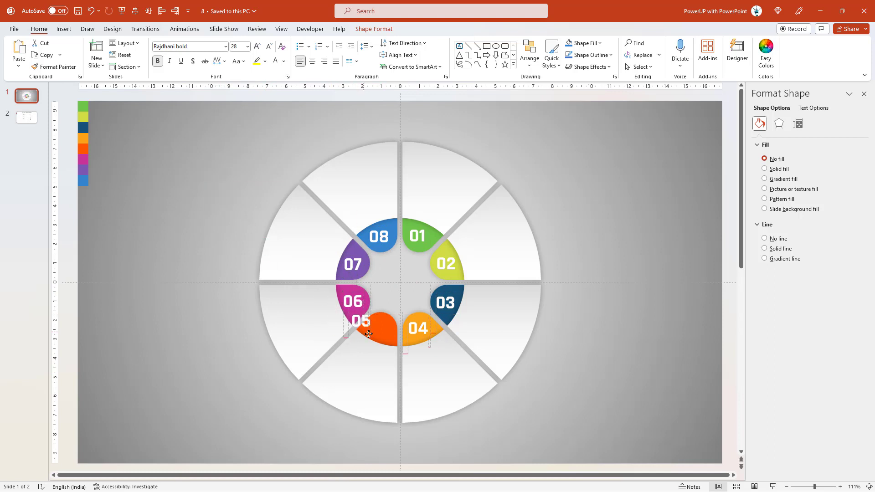
{"action": "left_click", "coordinate": [26, 117]}
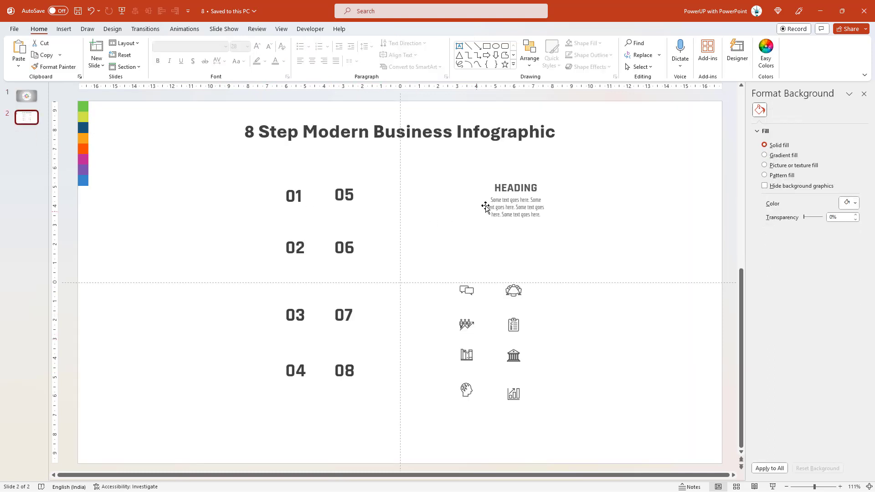
Paste the HEADING text block onto the wheel slide and place it inside a wedge.
{"action": "left_click", "coordinate": [530, 209]}
{"action": "left_click", "coordinate": [26, 95]}
{"action": "key", "text": "ctrl+v"}
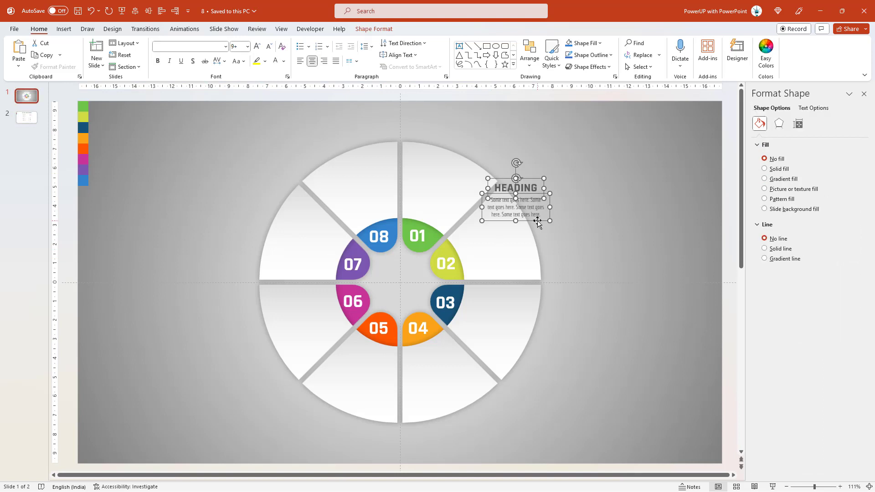
{"action": "mouse_move", "coordinate": [493, 238]}
{"action": "left_mouse_down", "text": "ctrl"}
{"action": "mouse_move", "coordinate": [514, 269]}
{"action": "mouse_move", "coordinate": [513, 349]}
{"action": "mouse_move", "coordinate": [454, 396]}
{"action": "mouse_move", "coordinate": [375, 400]}
{"action": "mouse_move", "coordinate": [318, 347]}
{"action": "mouse_move", "coordinate": [319, 259]}
{"action": "mouse_move", "coordinate": [376, 205]}
{"action": "left_mouse_up", "text": "ctrl"}
Select the full set of line icons on the source slide.
{"action": "left_click", "coordinate": [182, 191]}
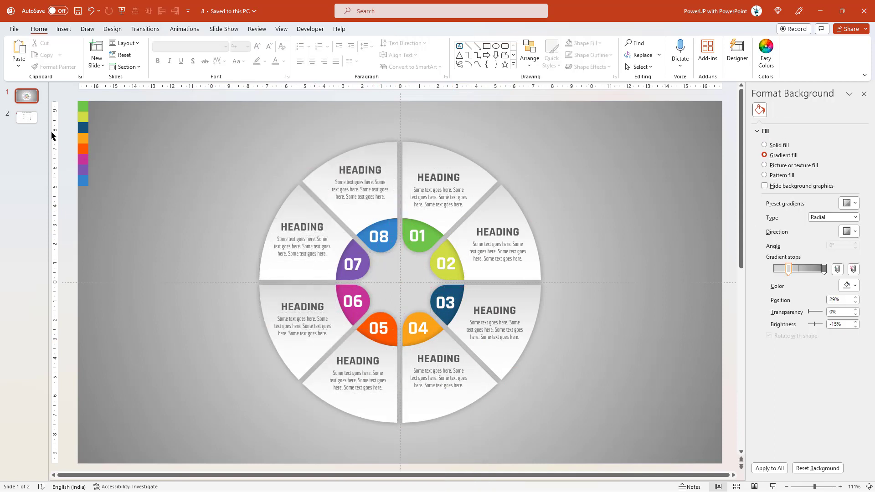
{"action": "scroll", "coordinate": [53, 137], "scroll_direction": "down", "scroll_amount": 3}
{"action": "left_click_drag", "start_coordinate": [553, 437], "coordinate": [408, 253]}
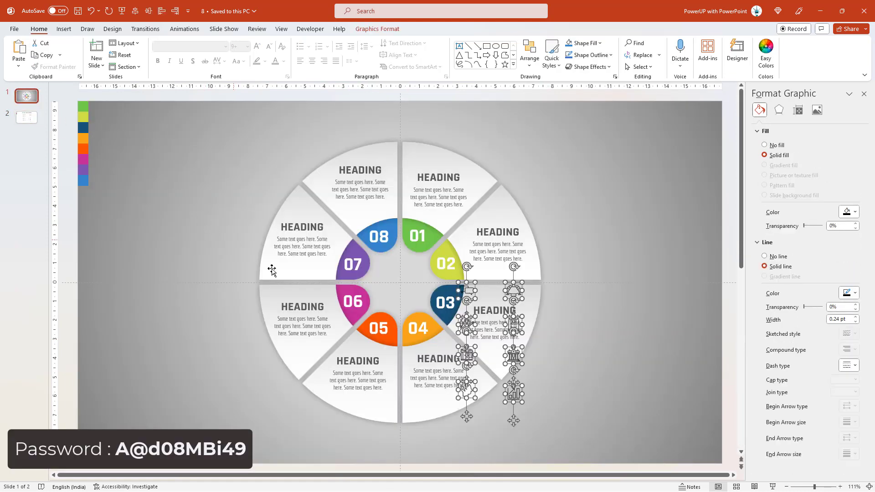
Place the head, books, people-arrow, speech-bubble, meeting, clipboard, bank and bar-chart icons into wedges 01–08.
{"action": "left_click", "coordinate": [584, 327]}
{"action": "left_click_drag", "start_coordinate": [571, 288], "coordinate": [414, 155]}
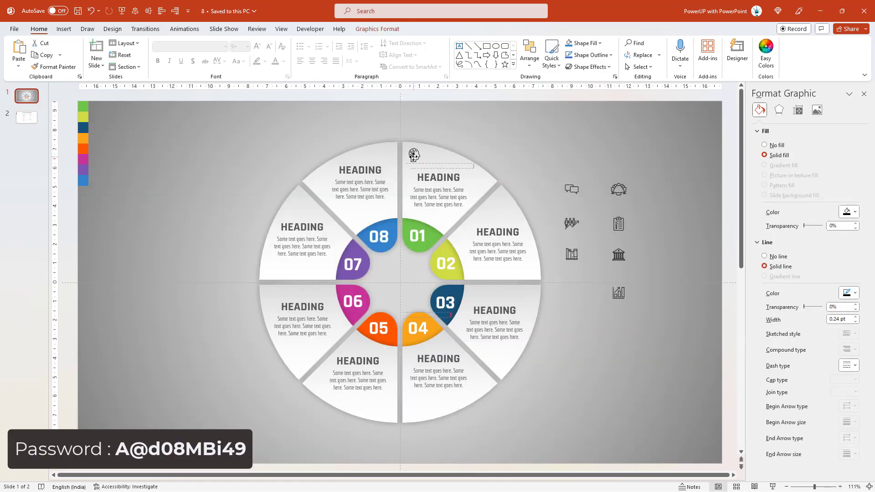
{"action": "left_click_drag", "start_coordinate": [572, 258], "coordinate": [502, 208]}
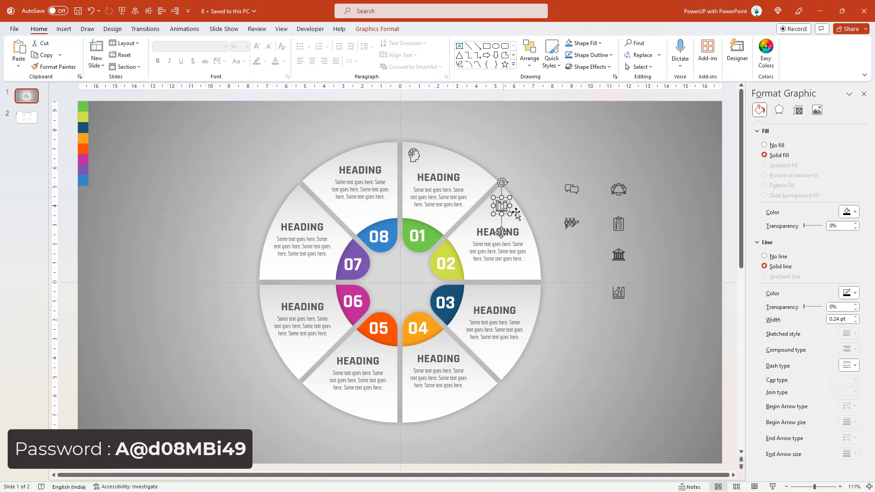
{"action": "left_click_drag", "start_coordinate": [572, 223], "coordinate": [527, 296]}
{"action": "left_click_drag", "start_coordinate": [570, 196], "coordinate": [482, 384]}
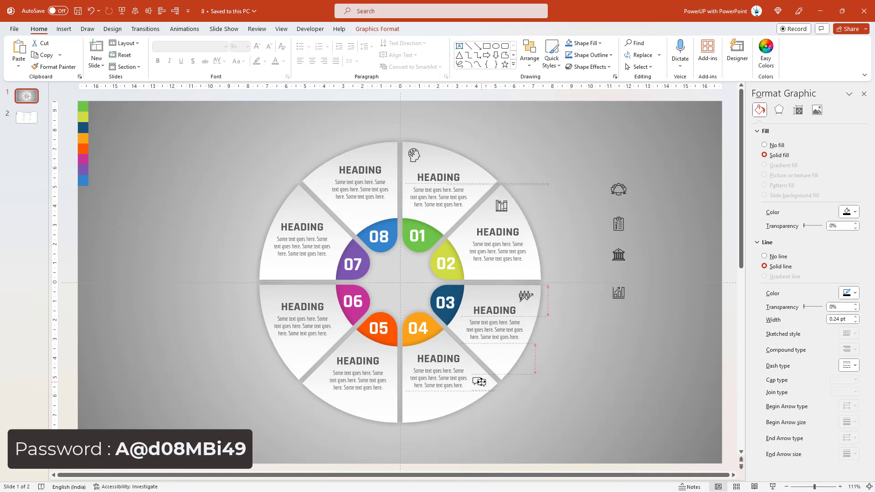
{"action": "left_click_drag", "start_coordinate": [618, 189], "coordinate": [384, 405]}
{"action": "left_click_drag", "start_coordinate": [618, 223], "coordinate": [301, 360]}
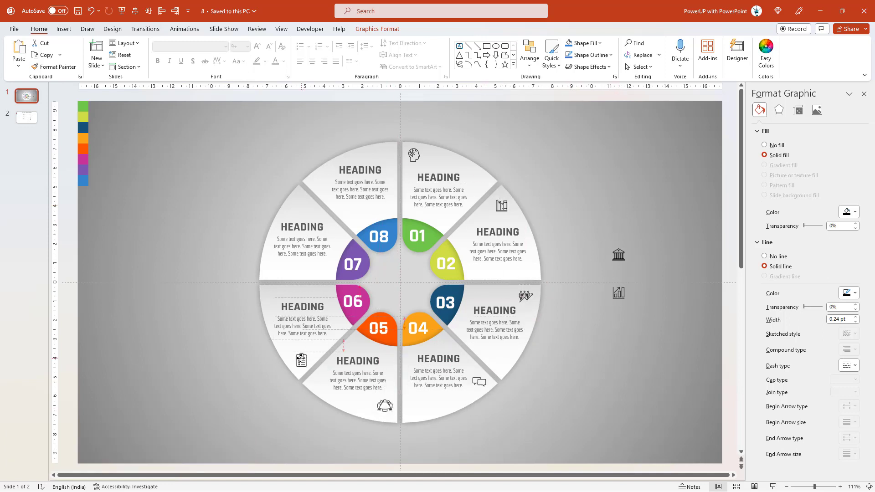
{"action": "left_click_drag", "start_coordinate": [618, 254], "coordinate": [273, 267]}
{"action": "left_click_drag", "start_coordinate": [618, 293], "coordinate": [346, 199]}
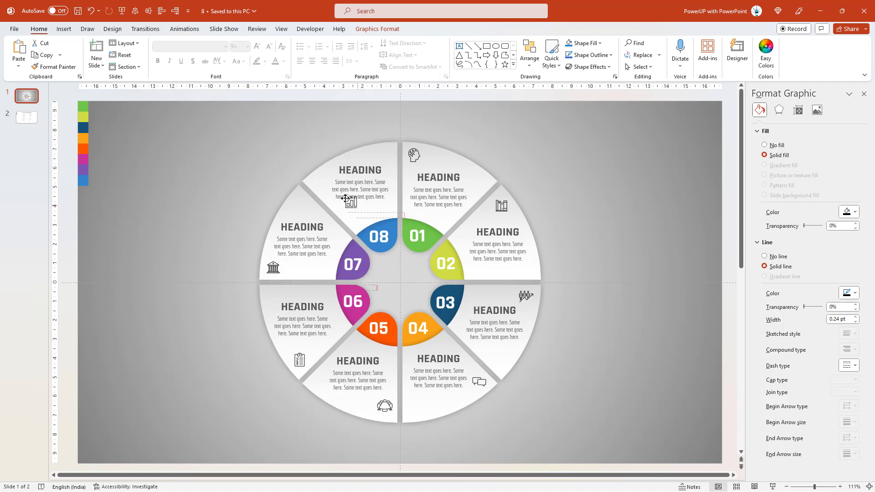
{"action": "left_click", "coordinate": [191, 211]}
{"action": "left_click", "coordinate": [26, 118]}
Copy the title '8 Step Modern Business Infographic' from slide 2 onto the wheel slide.
{"action": "left_click", "coordinate": [357, 147]}
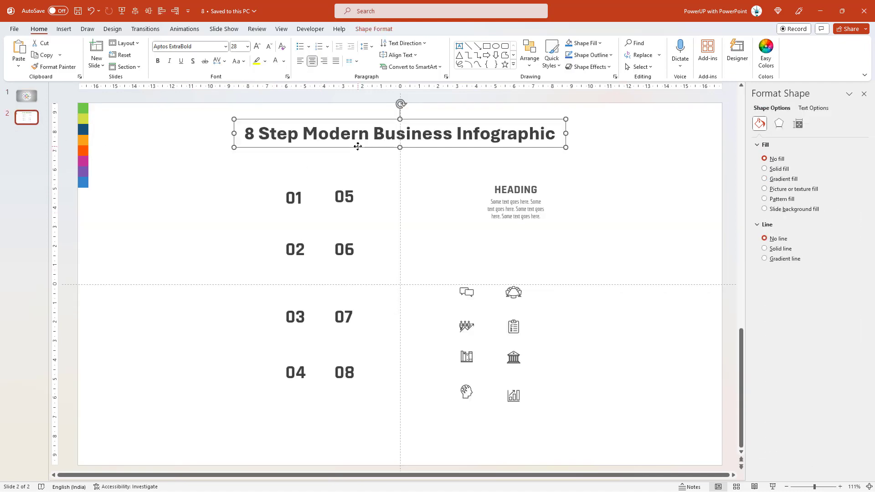
{"action": "key", "text": "ctrl+c"}
{"action": "left_click", "coordinate": [26, 96]}
{"action": "key", "text": "ctrl+v"}
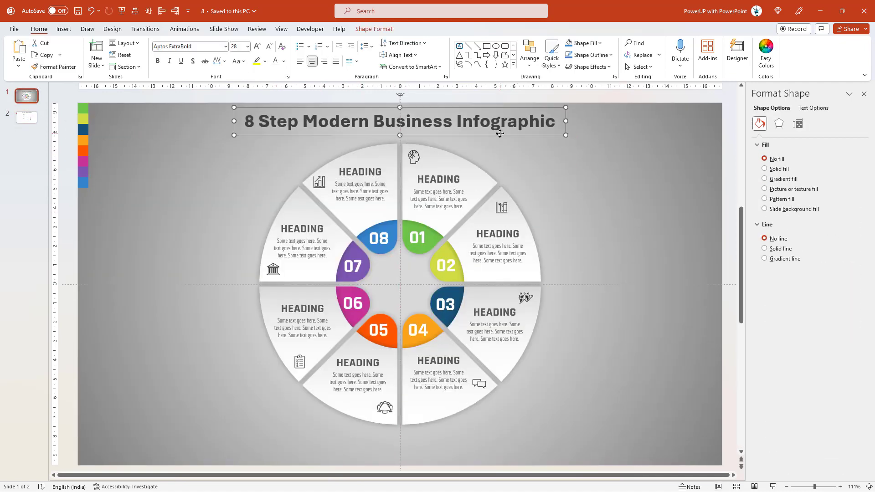
{"action": "left_click", "coordinate": [99, 156]}
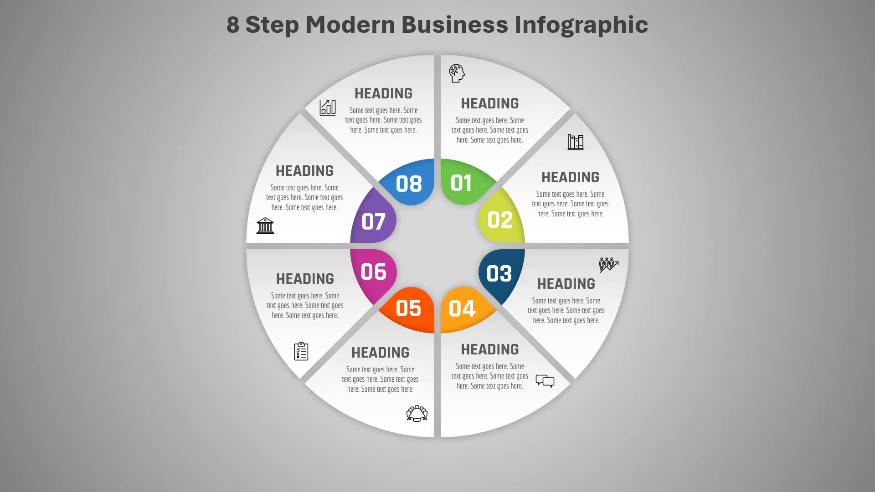